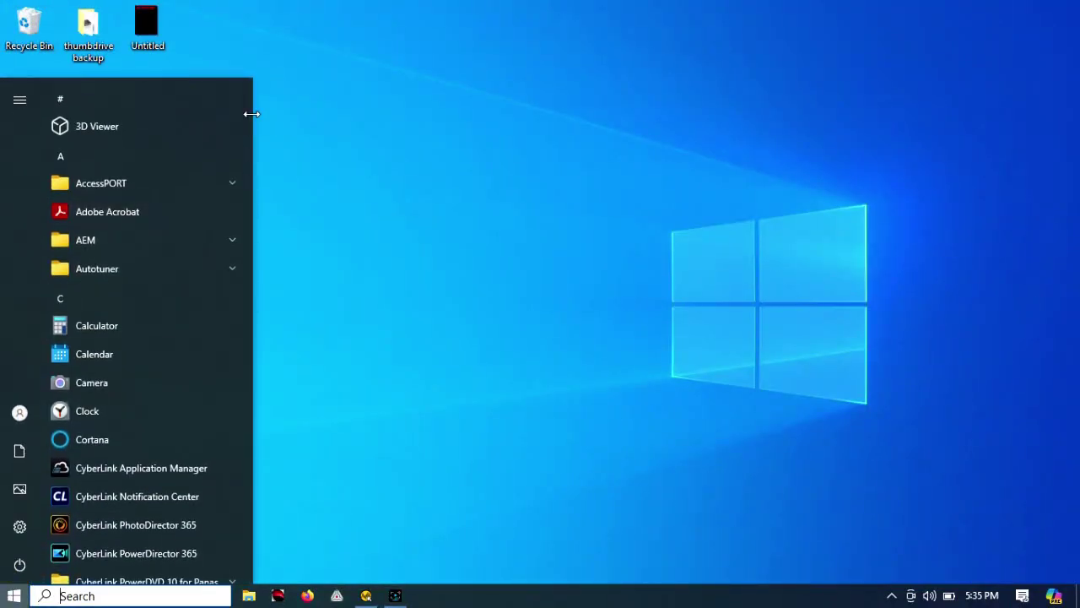
# Launch Haltech NSP from the Haltech folder in the Windows Start menu
pyautogui.click(248, 116)
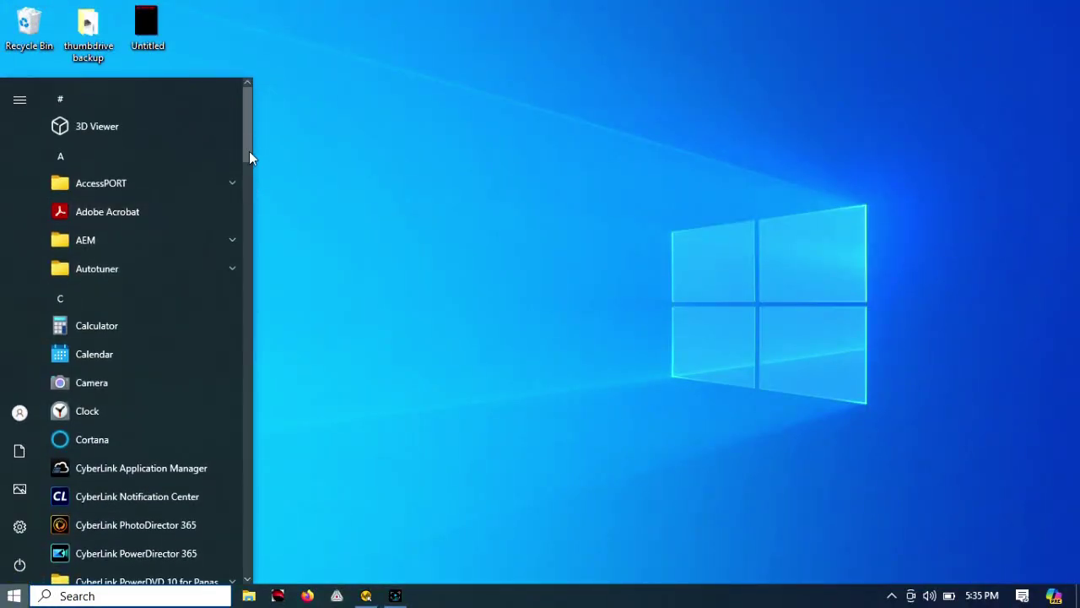
pyautogui.moveTo(246, 149); pyautogui.dragTo(175, 329)
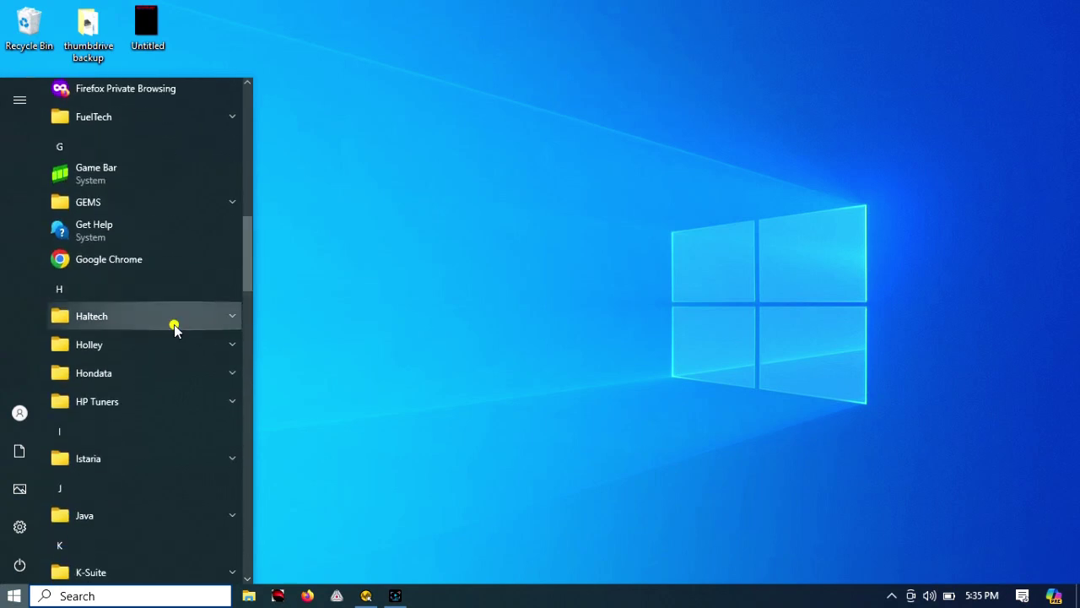
pyautogui.click(174, 326)
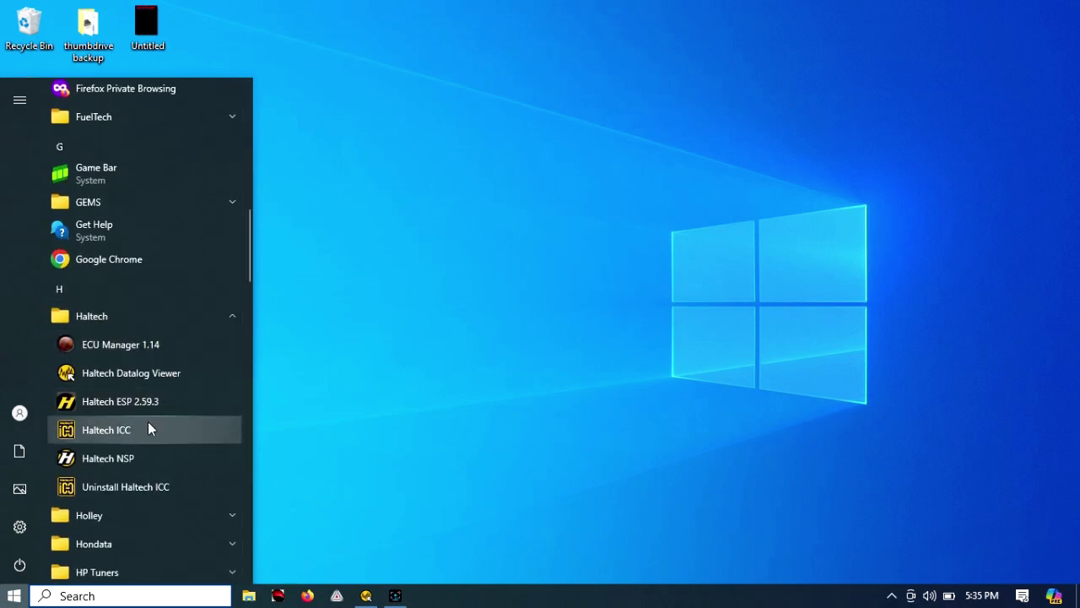
pyautogui.click(145, 457)
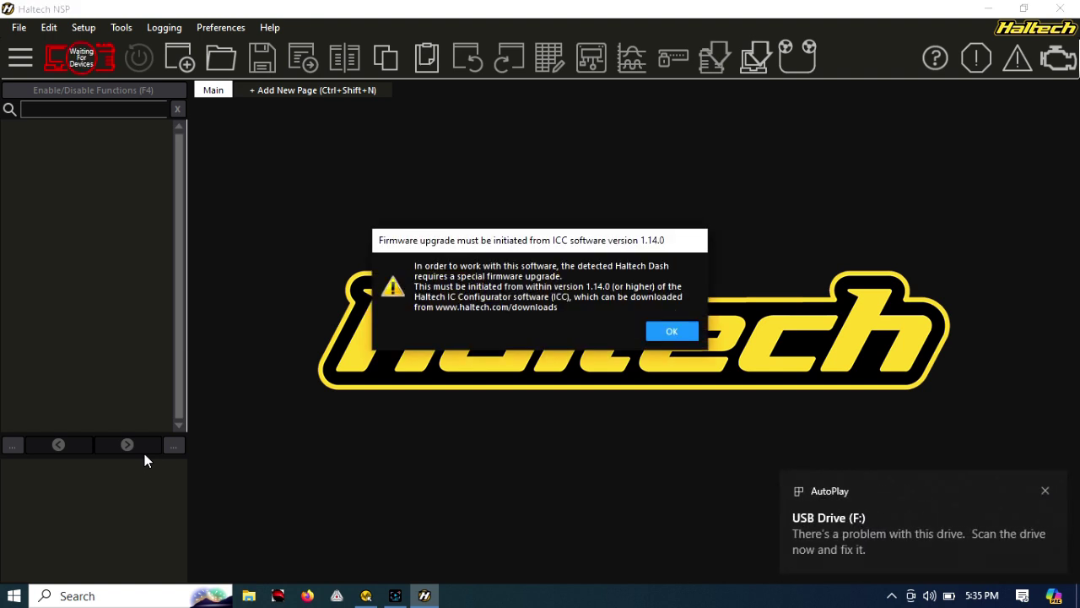
# Dismiss the warning that the dash upgrade must start from ICC 1.14.0
pyautogui.click(664, 334)
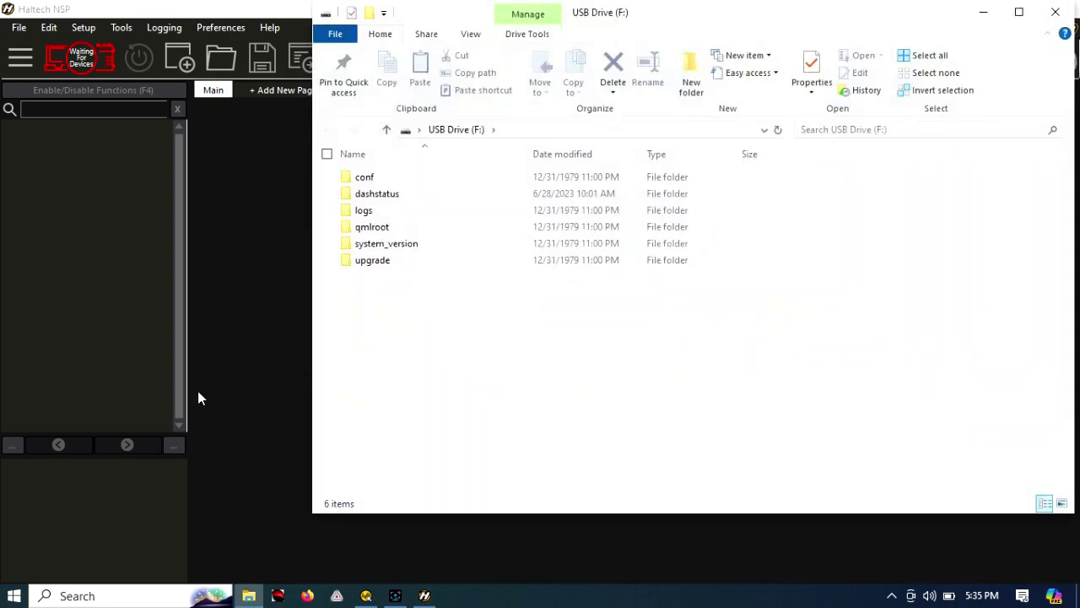
pyautogui.click(227, 387)
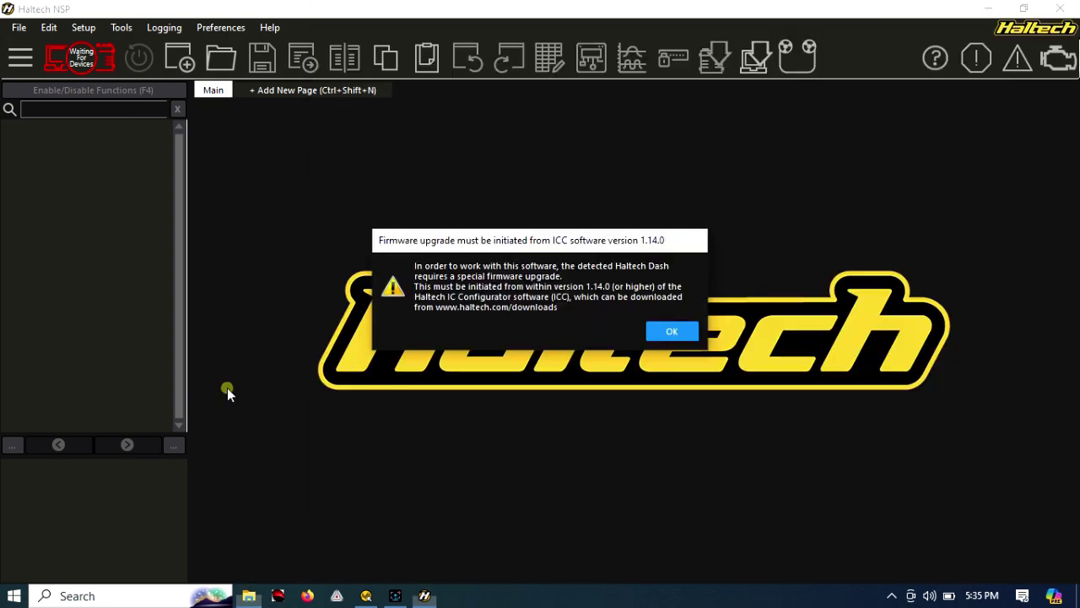
pyautogui.click(663, 330)
# Launch Haltech ICC from the Haltech folder in the Start menu
pyautogui.click(13, 596)
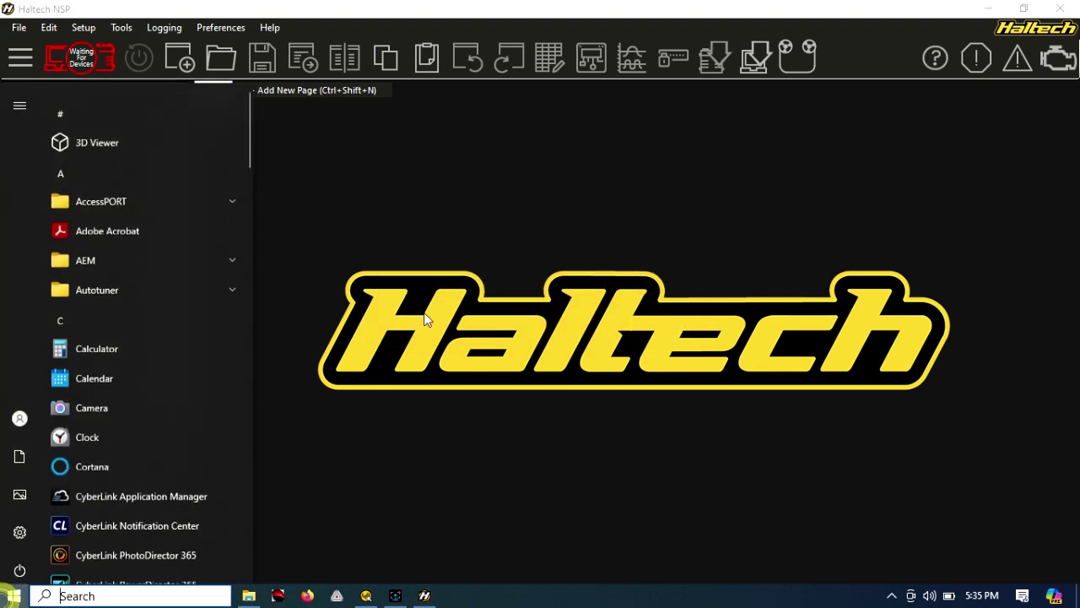
pyautogui.moveTo(247, 163); pyautogui.dragTo(242, 291)
pyautogui.click(181, 326)
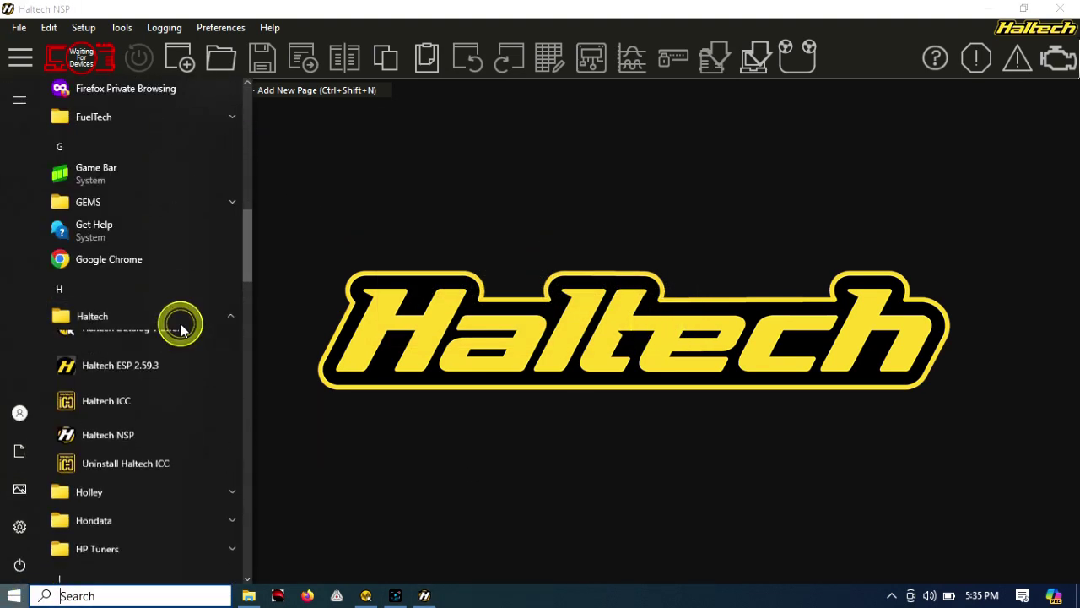
pyautogui.click(137, 435)
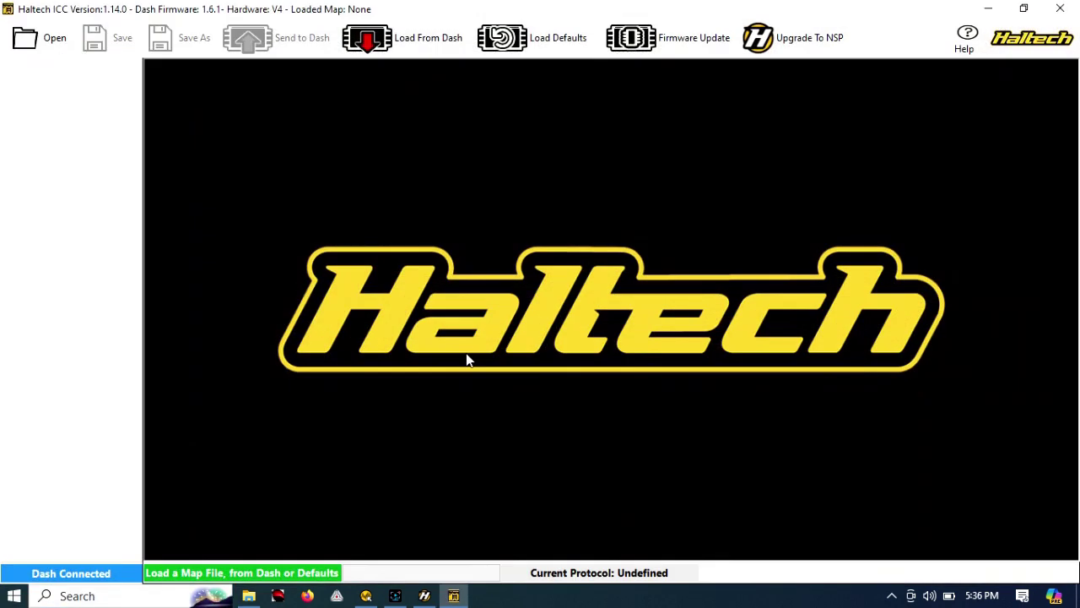
# Close Haltech NSP and start the NEXUS wizard's dash upgrade to NSP
pyautogui.click(791, 48)
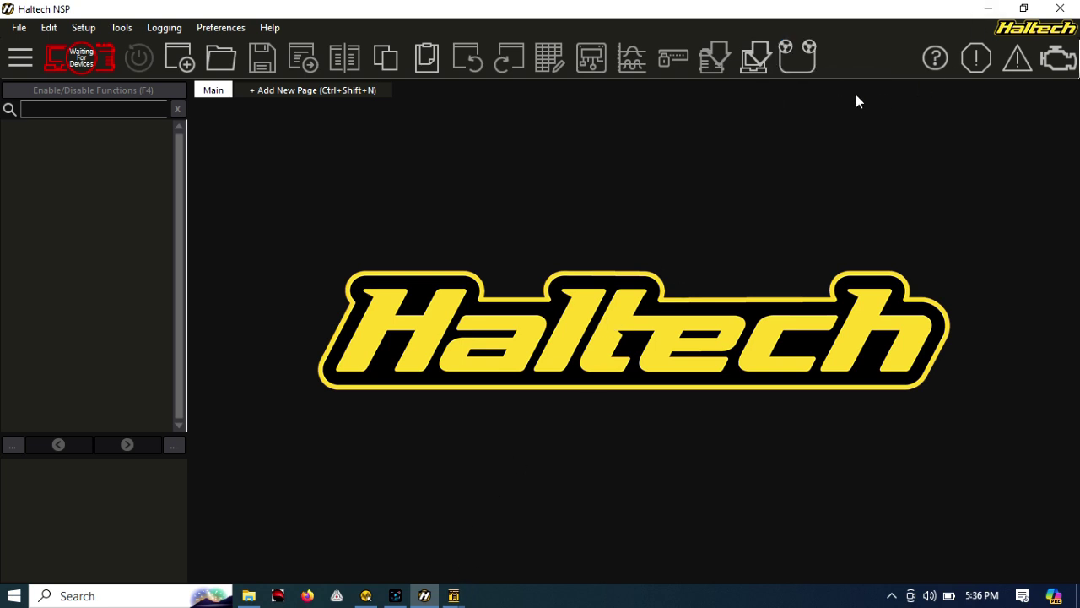
pyautogui.click(1061, 8)
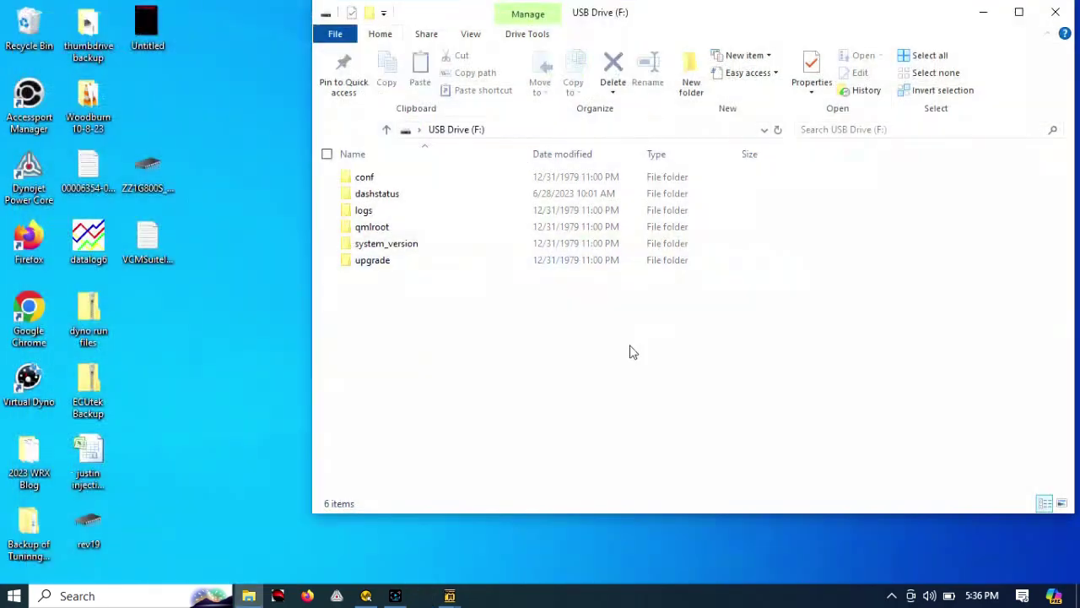
pyautogui.moveTo(437, 580)
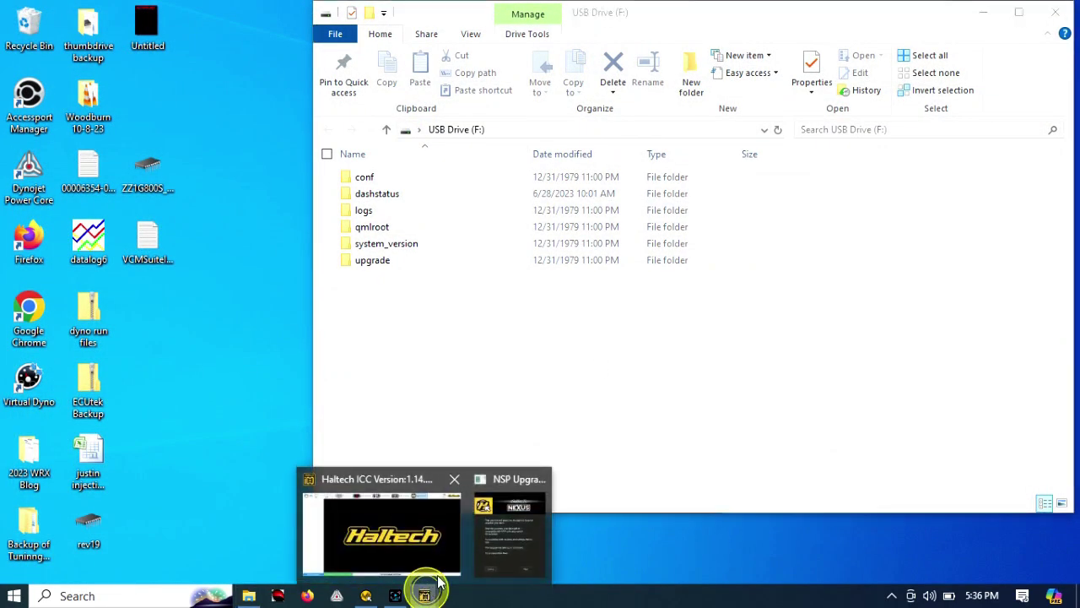
pyautogui.click(506, 527)
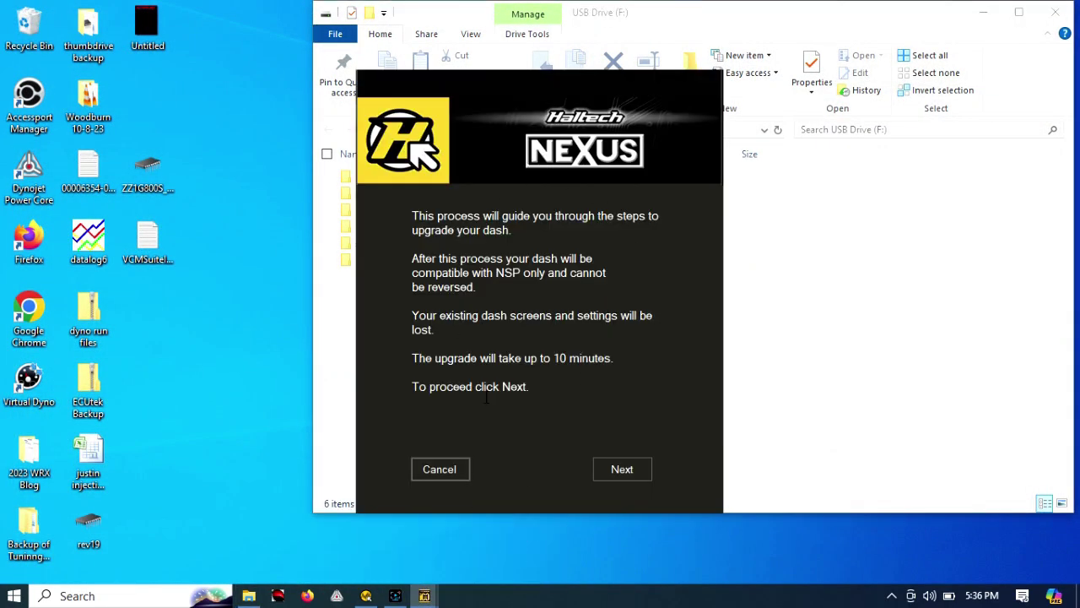
pyautogui.click(605, 467)
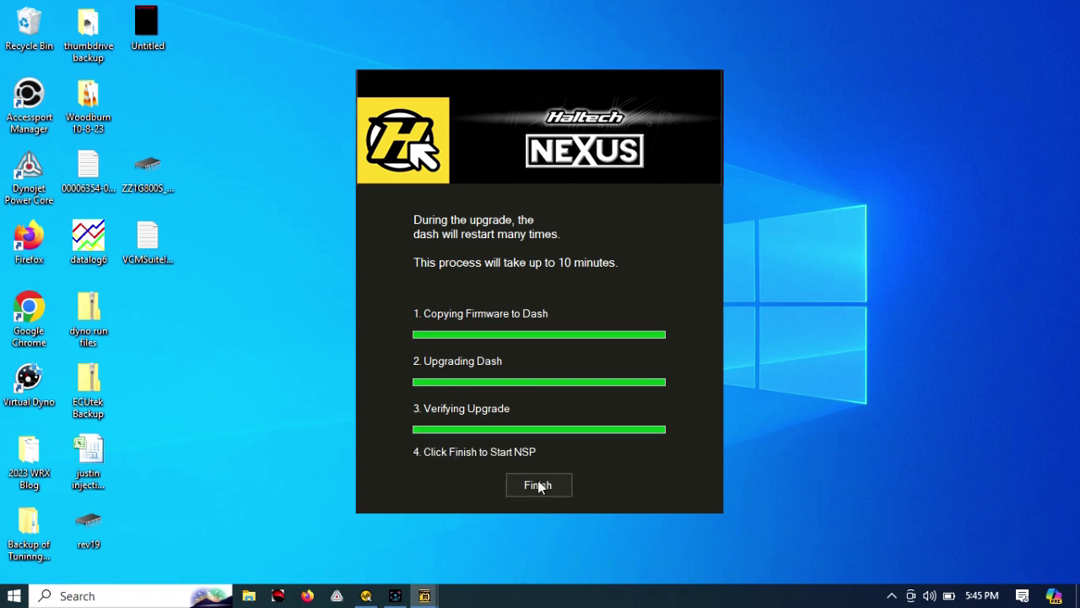
# Finish the completed copy, upgrade and verification and close the upgrade wizard
pyautogui.click(538, 483)
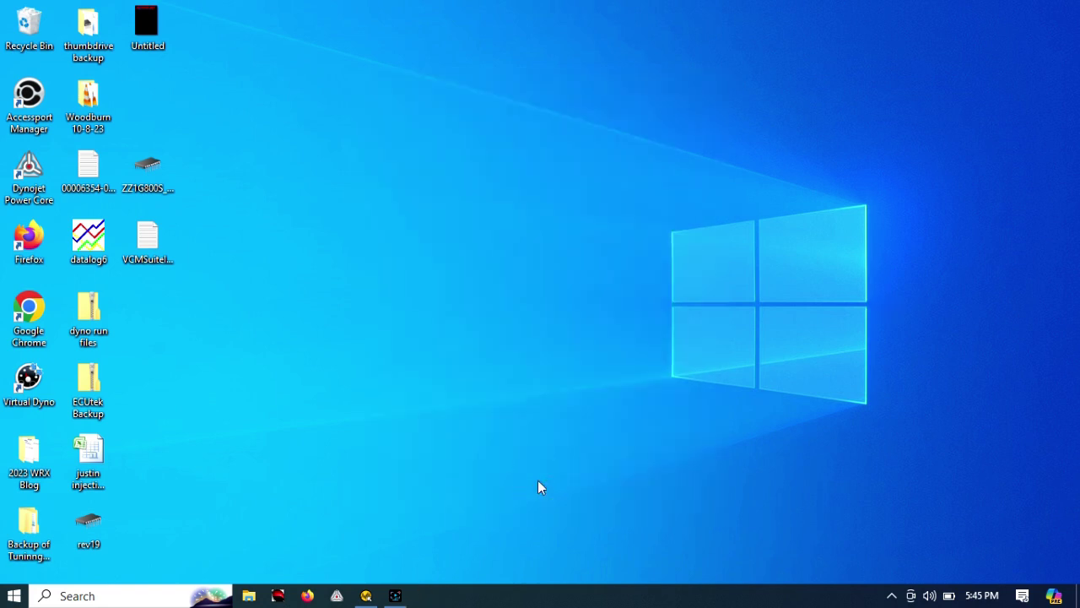
# Maximize Haltech NSP and go online with the iC-7 Dash V2.26.3
pyautogui.press('super')
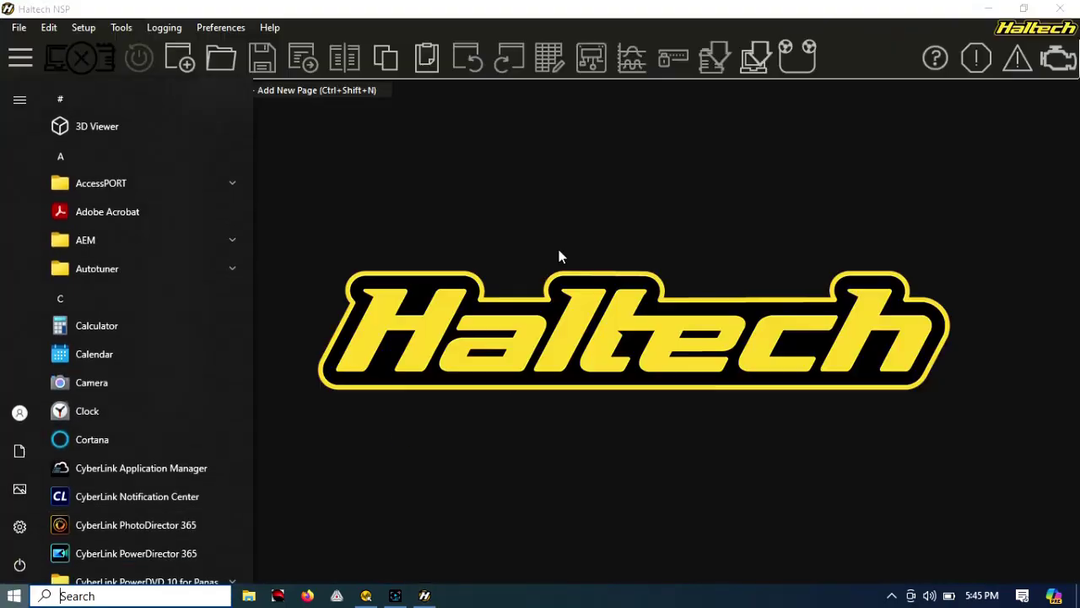
pyautogui.doubleClick(642, 9)
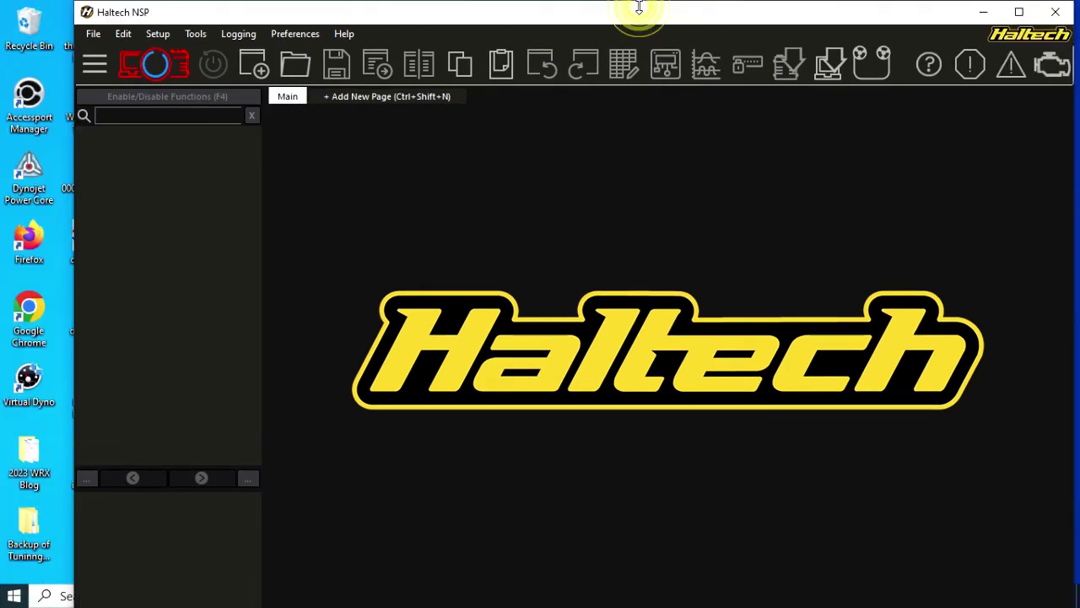
pyautogui.doubleClick(534, 12)
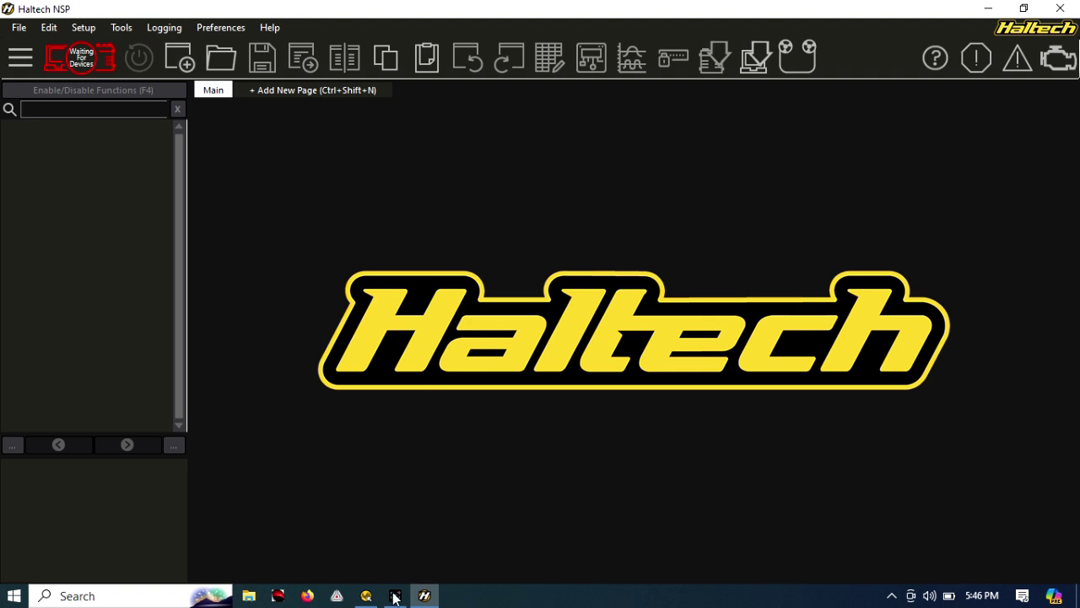
pyautogui.click(388, 356)
pyautogui.click(73, 61)
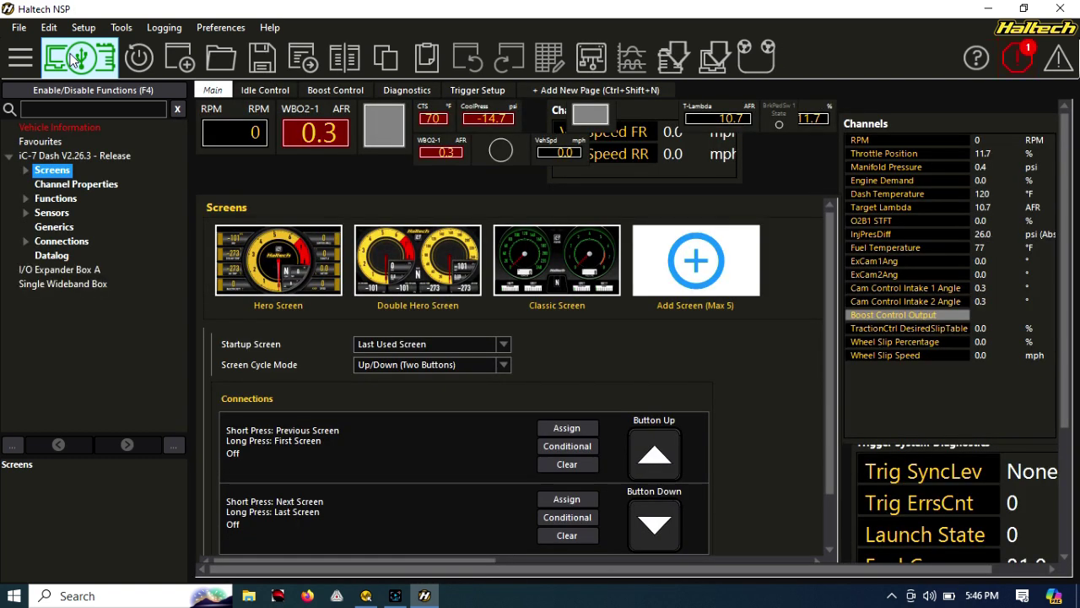
# Set the vehicle name to CNOEVO DASH and bring up the 2.26.10 firmware upgrade
pyautogui.click(1018, 57)
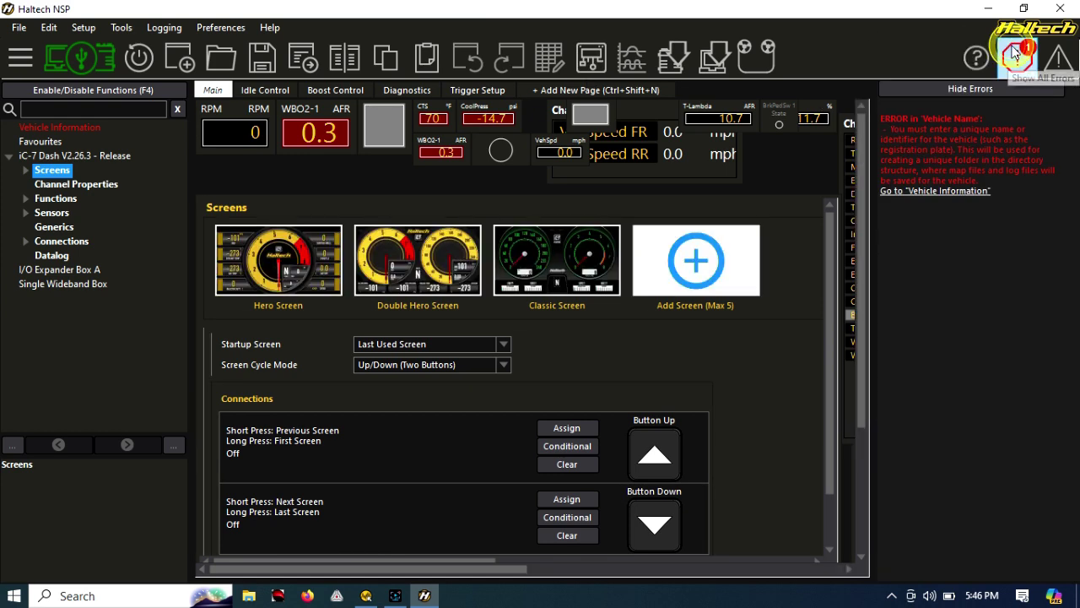
pyautogui.click(899, 190)
pyautogui.click(367, 234)
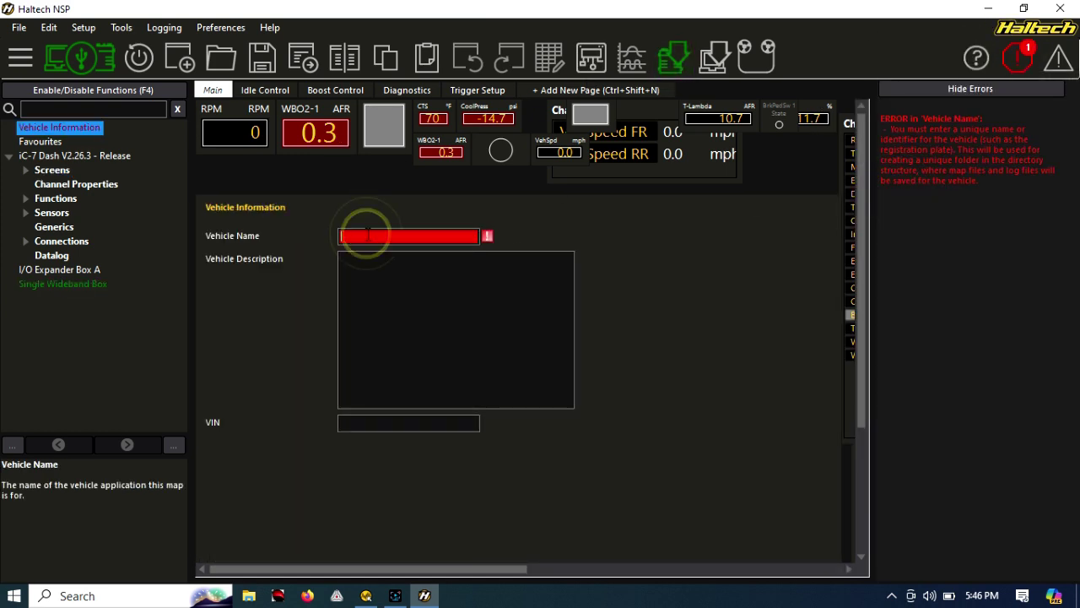
pyautogui.write('CNOEV')
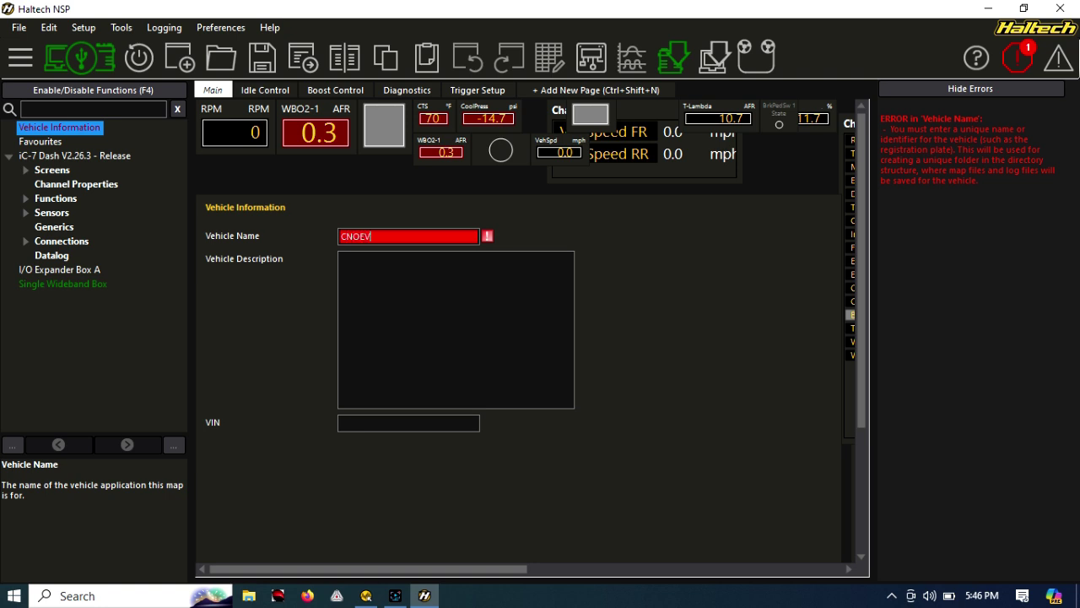
pyautogui.write('O DASH')
pyautogui.click(473, 300)
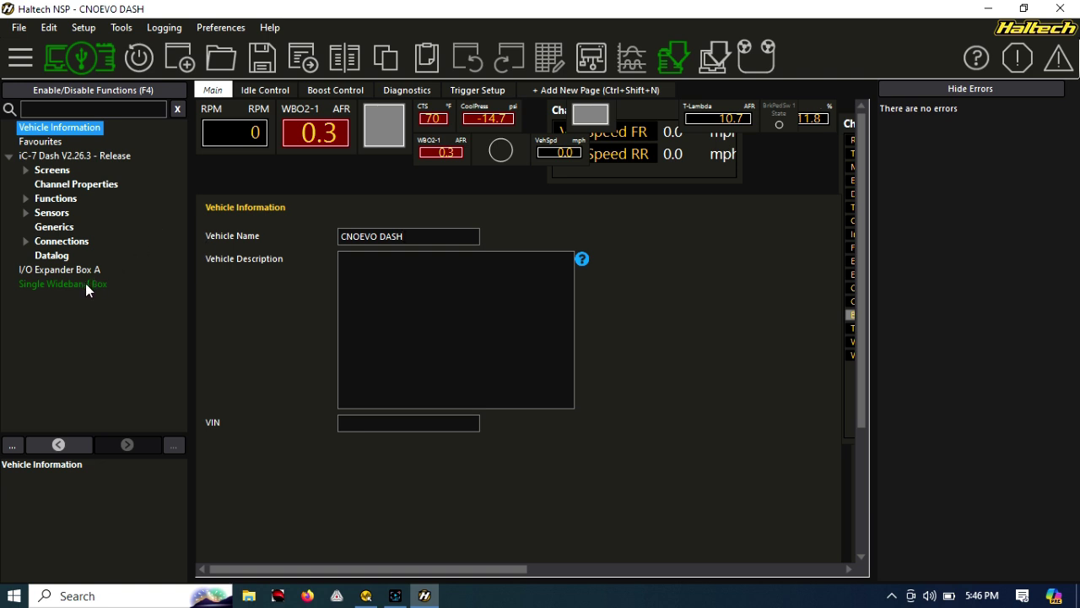
pyautogui.click(674, 59)
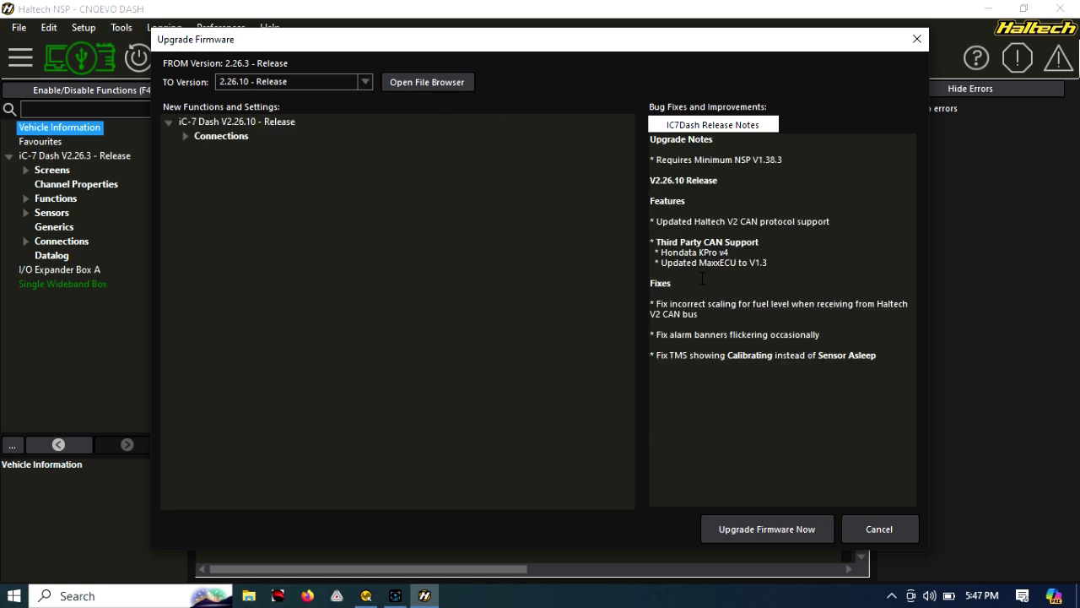
# Save the current map and upgrade the iC-7 dash firmware to V2.26.10
pyautogui.click(789, 534)
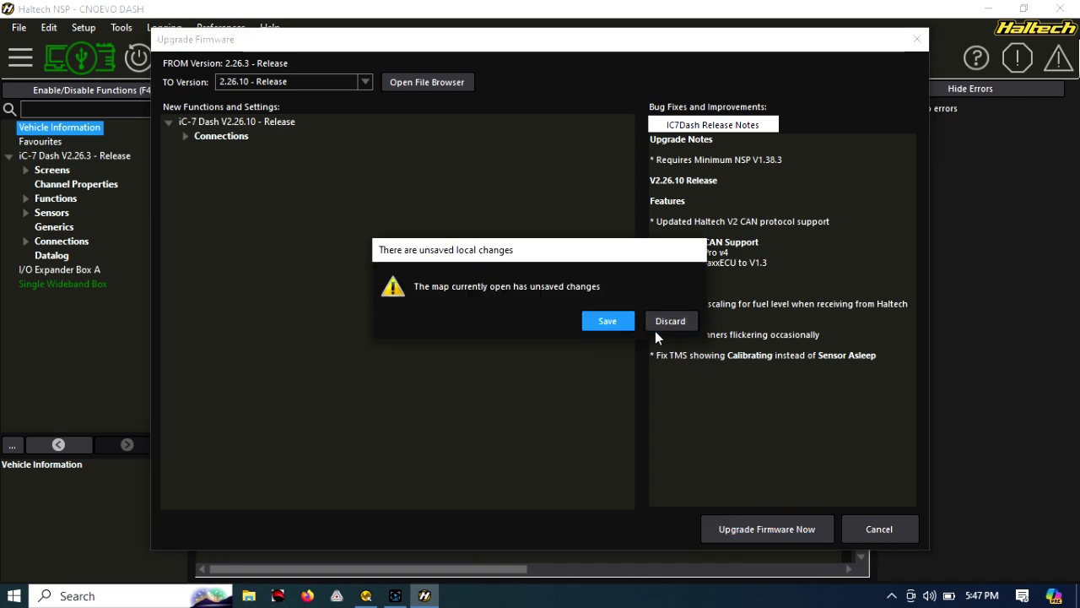
pyautogui.click(616, 320)
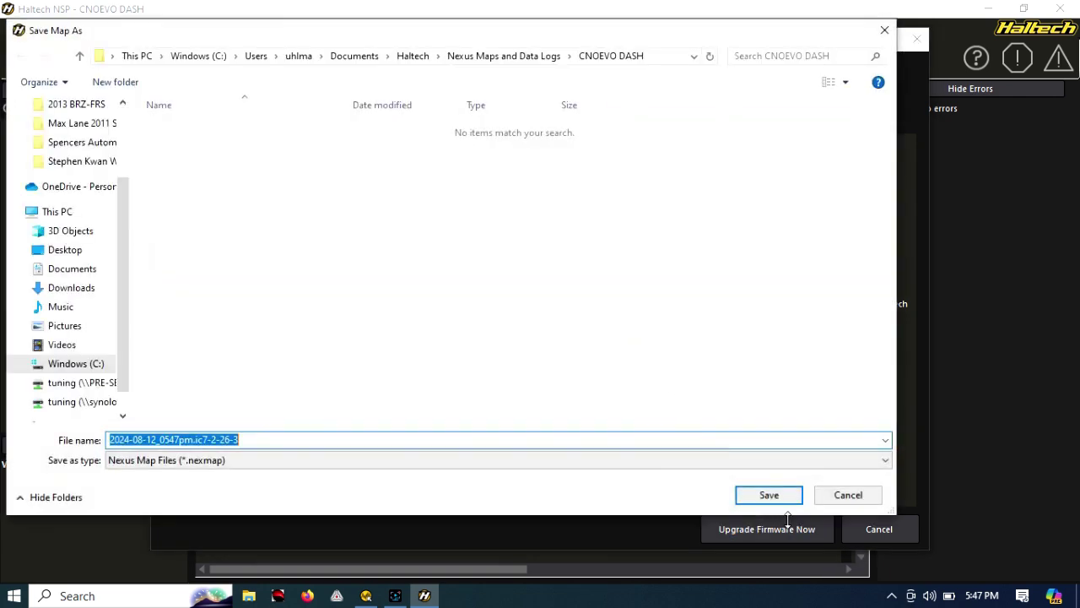
pyautogui.click(780, 493)
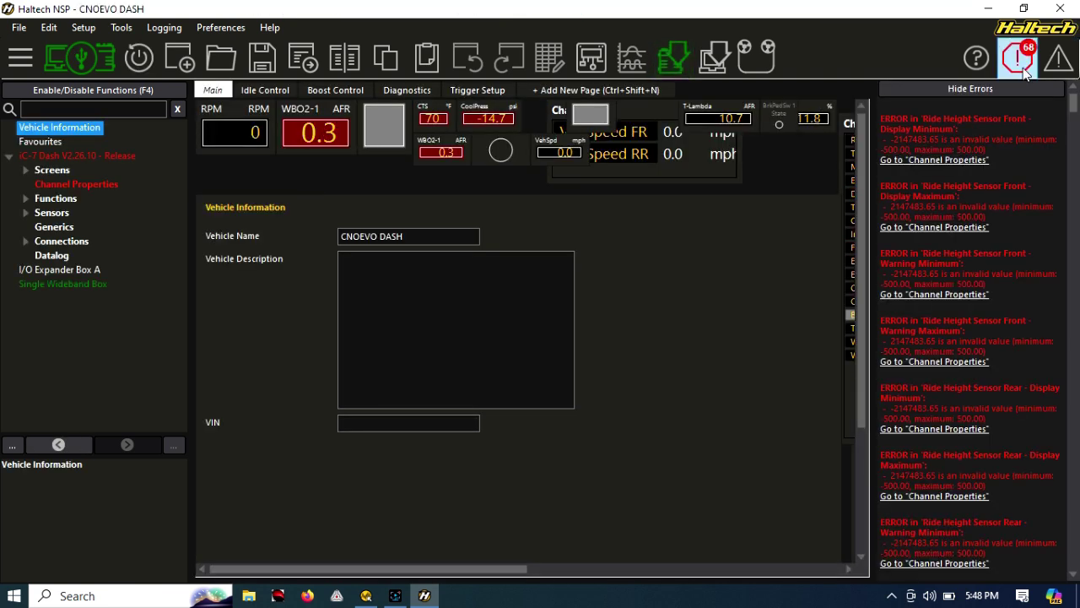
# Apply NSP's units preferences to all dash channels, hide the errors, and show the iC-7 About page
pyautogui.click(1008, 88)
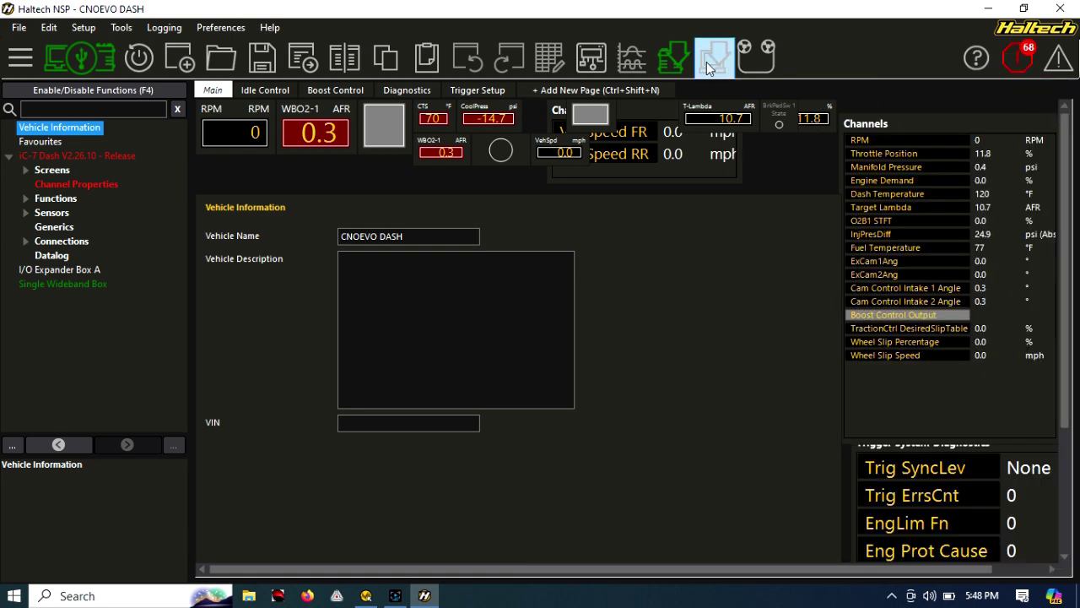
pyautogui.click(1014, 61)
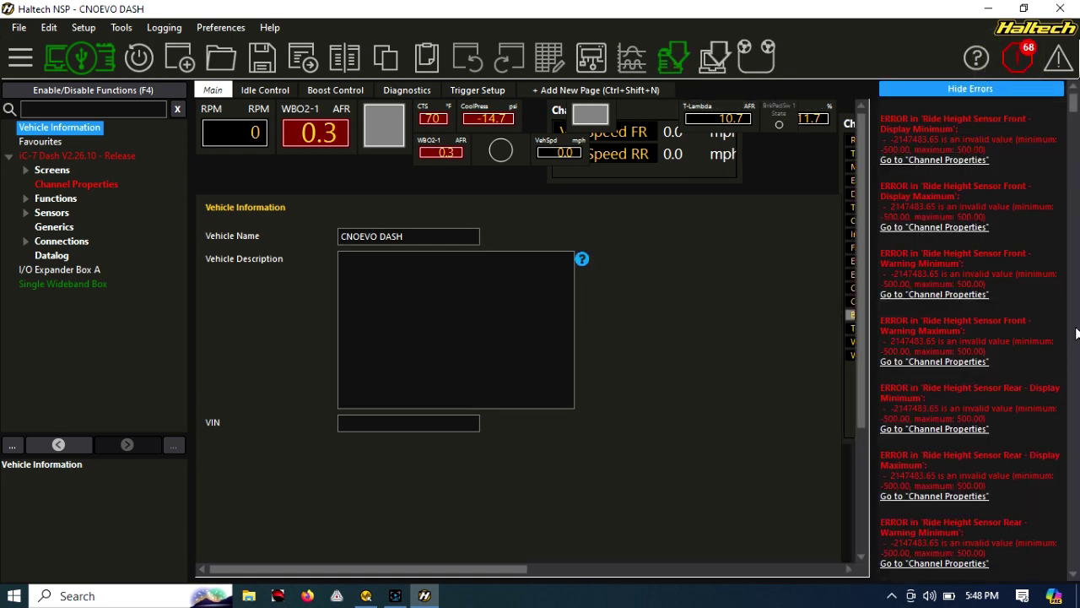
pyautogui.moveTo(1073, 106)
pyautogui.mouseDown()
pyautogui.moveTo(1070, 521)
pyautogui.moveTo(1059, 588)
pyautogui.moveTo(1074, 103)
pyautogui.mouseUp()
pyautogui.click(963, 162)
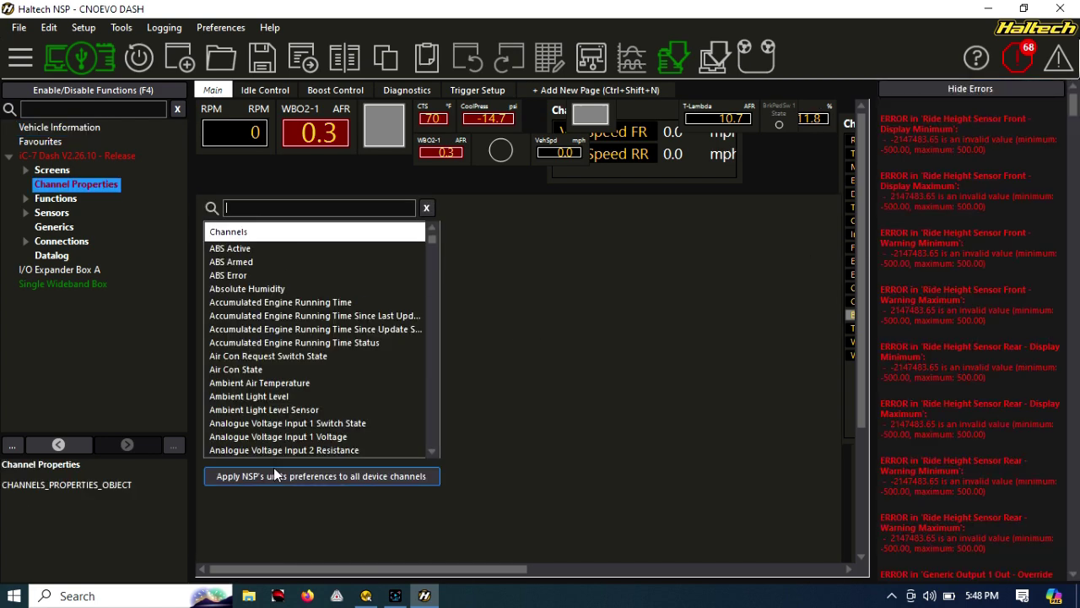
pyautogui.click(274, 476)
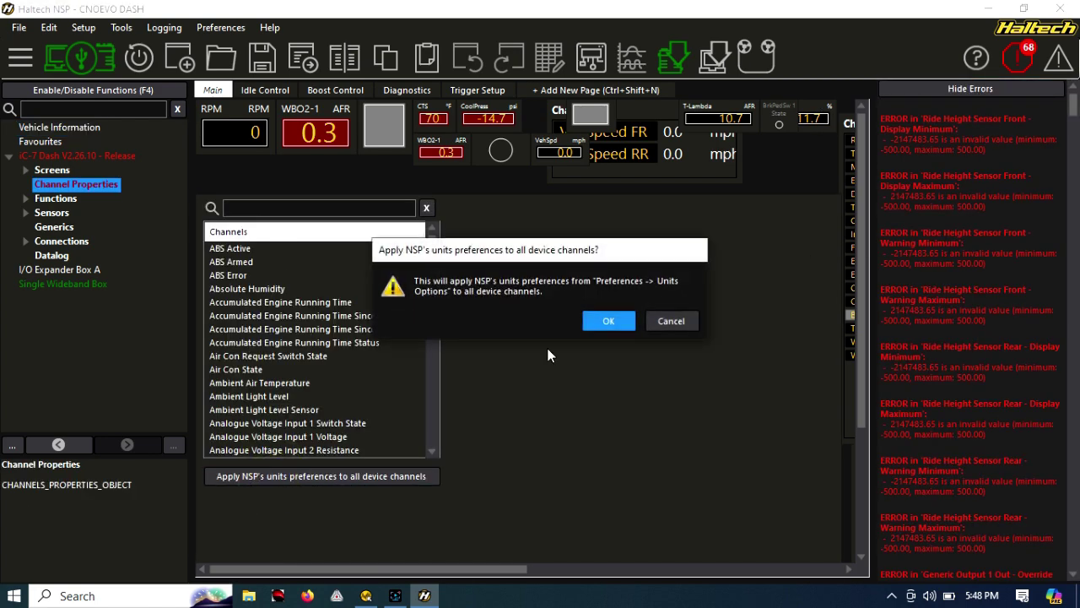
pyautogui.click(620, 320)
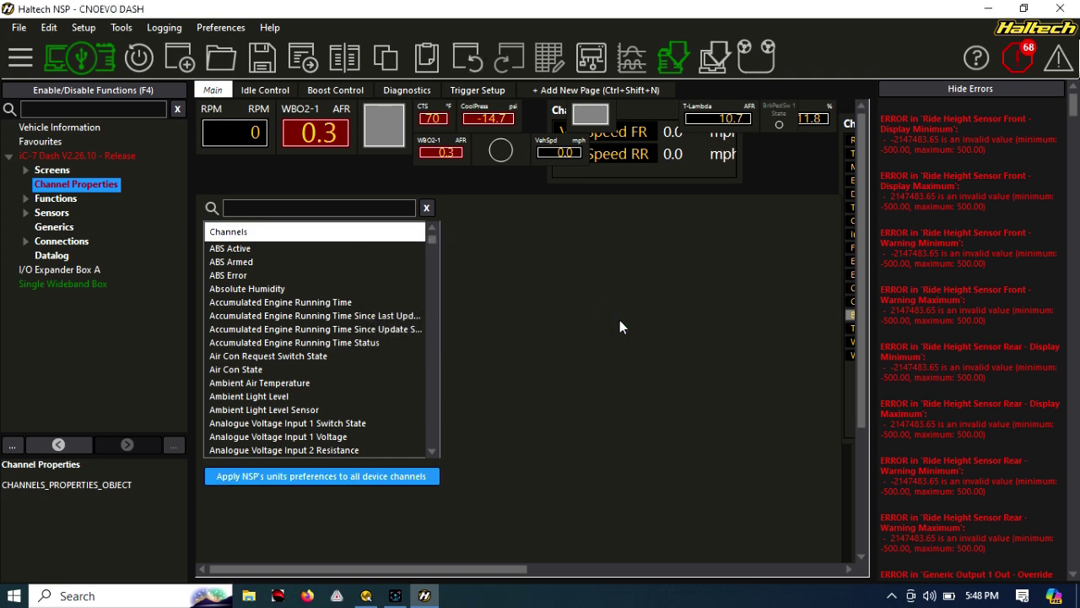
pyautogui.click(956, 89)
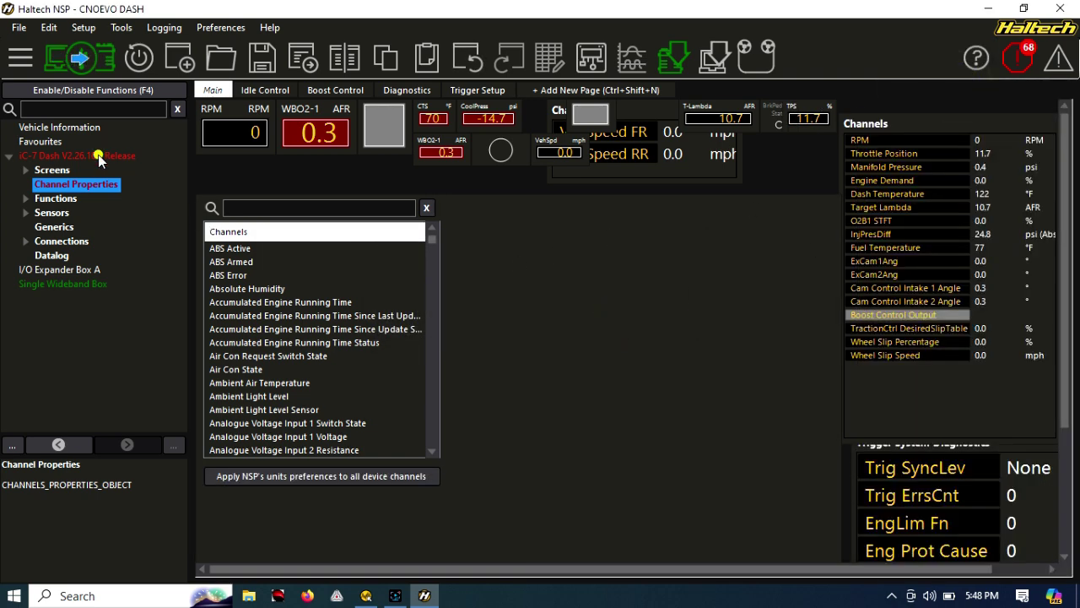
pyautogui.click(99, 157)
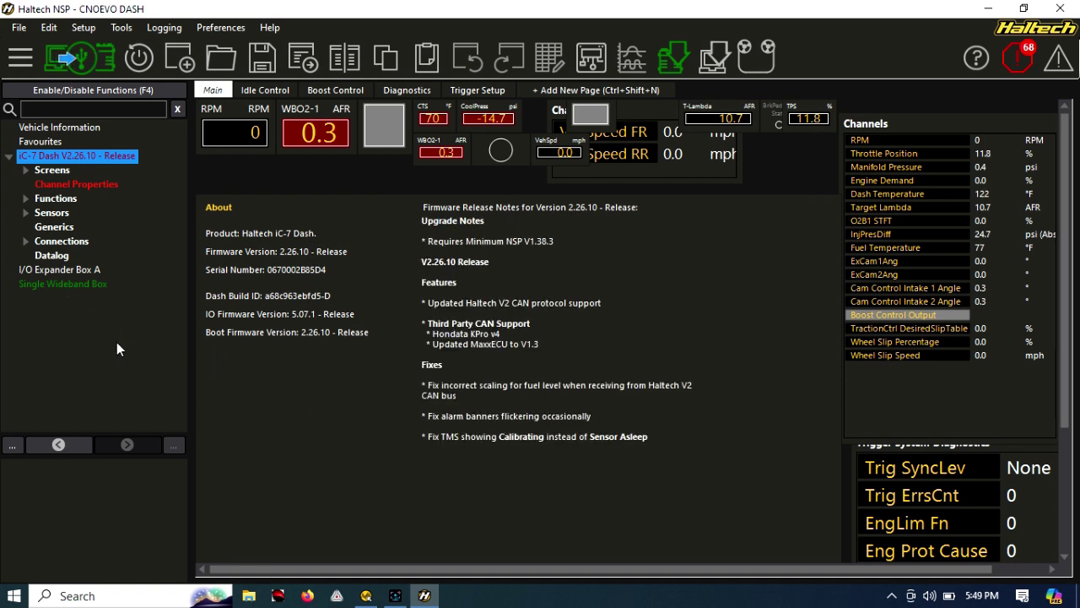
# Tick Enable External IO Control under Connections > CAN > Haltech CAN System
pyautogui.click(49, 243)
pyautogui.click(26, 242)
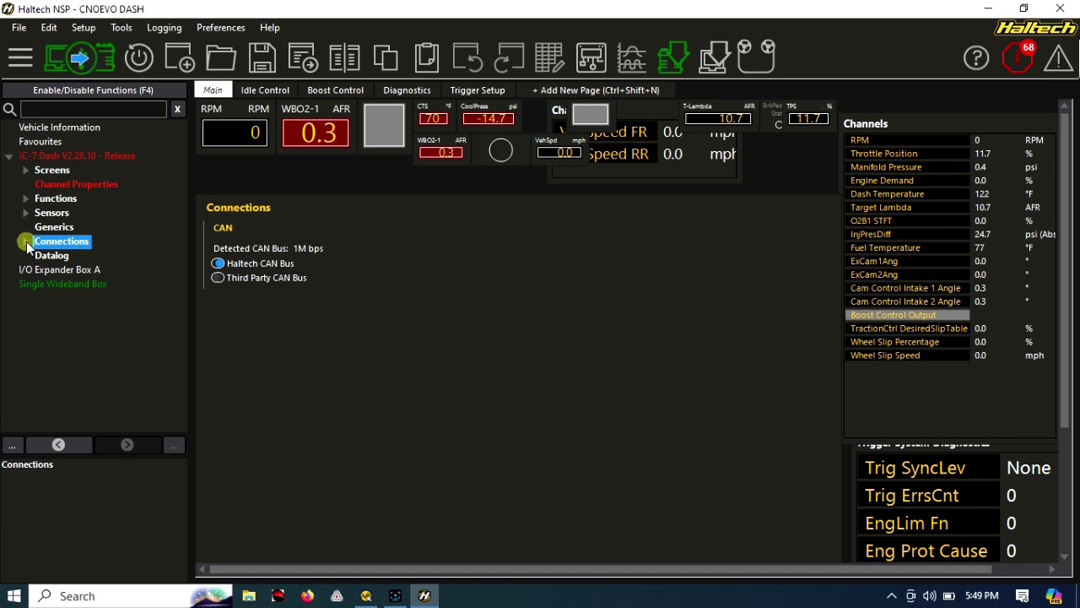
pyautogui.click(60, 255)
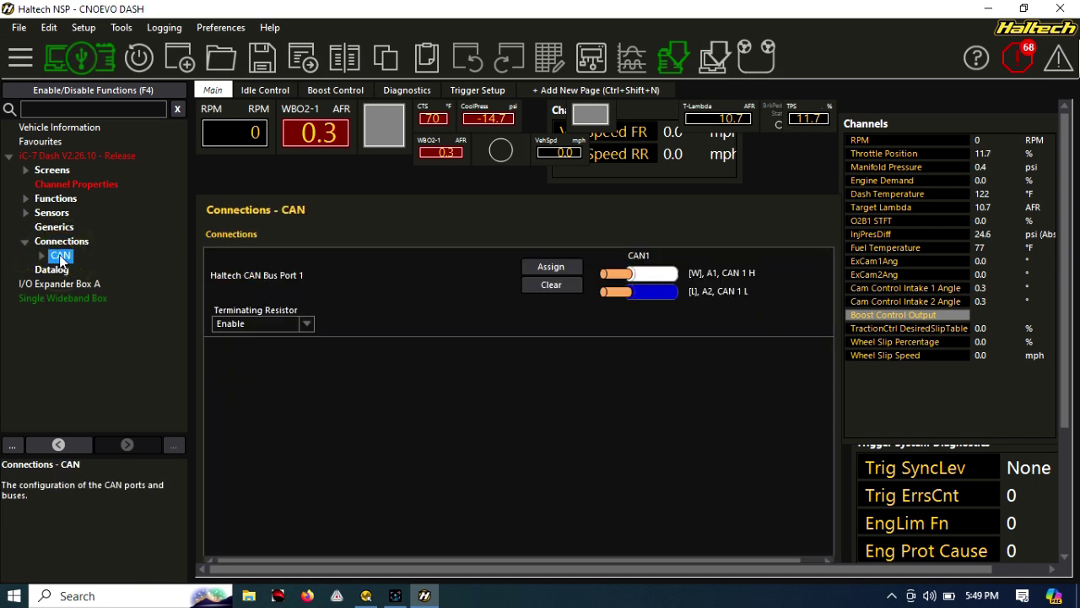
pyautogui.click(42, 256)
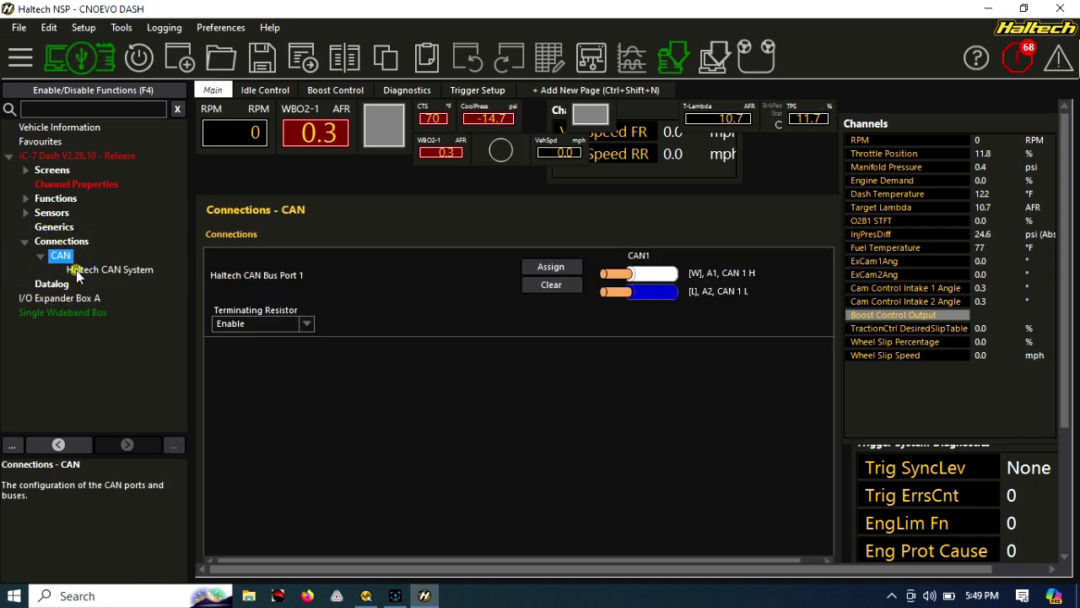
pyautogui.click(76, 271)
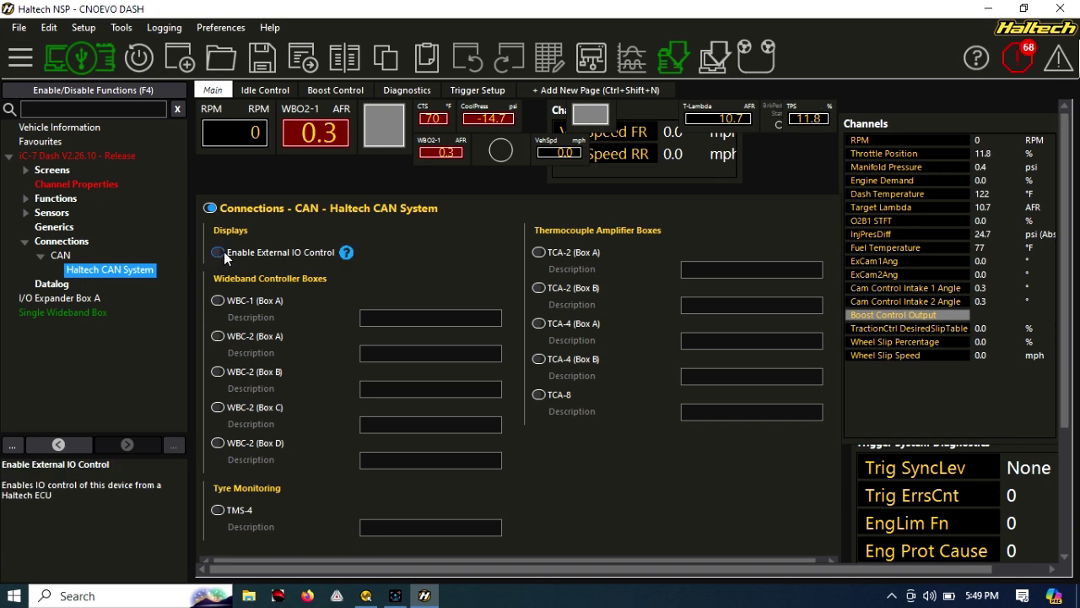
pyautogui.click(223, 252)
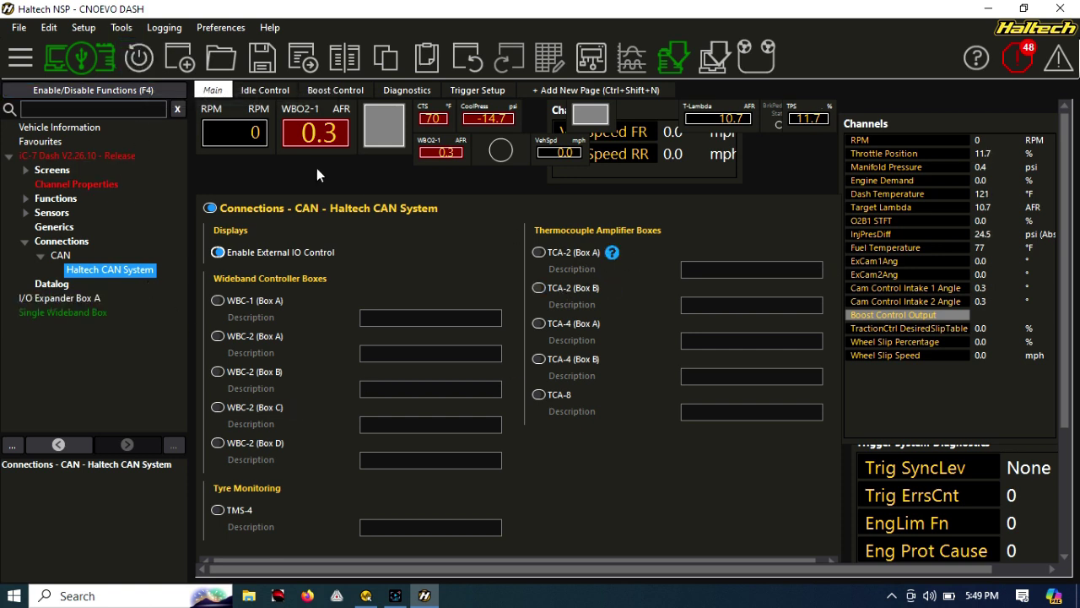
# Disconnect Haltech NSP from the iC-7 dash, confirming Go Offline
pyautogui.click(89, 66)
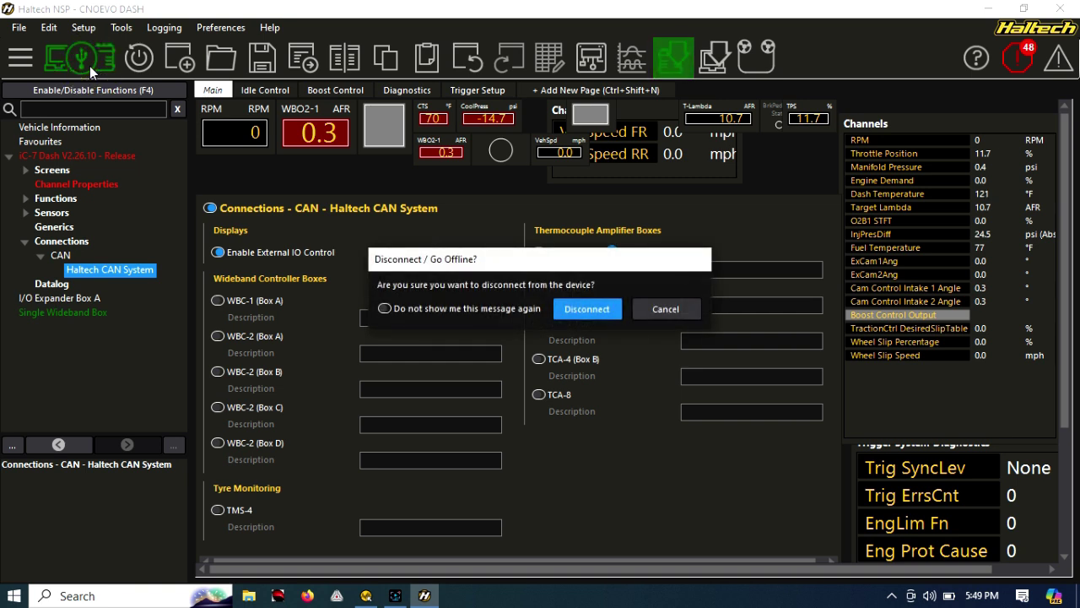
pyautogui.click(587, 308)
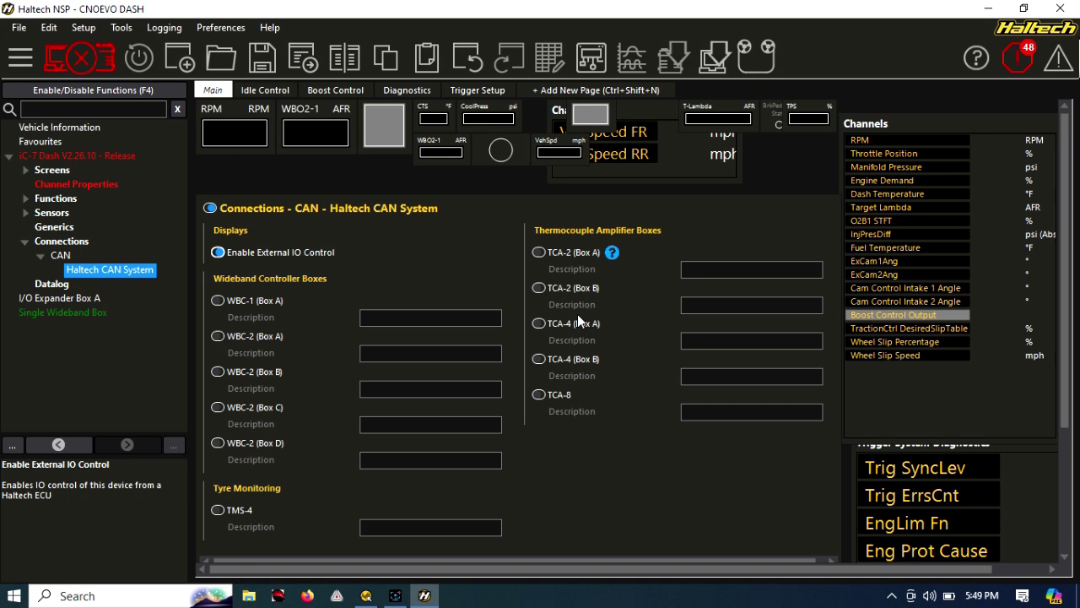
# Save the dash map under its default name and go online with the Elite 2500 ECU
pyautogui.click(94, 65)
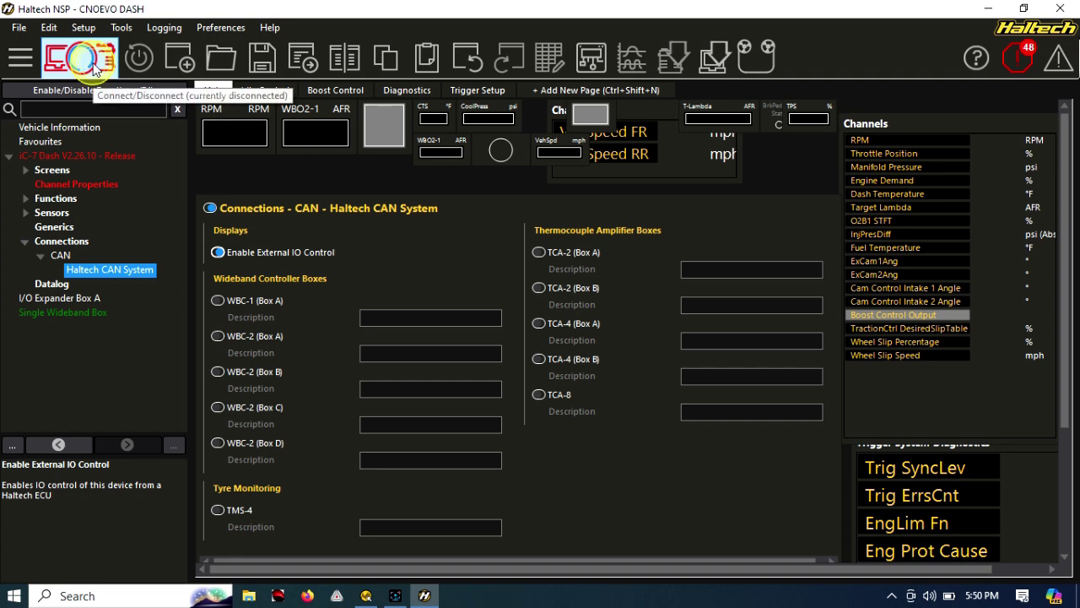
pyautogui.click(726, 256)
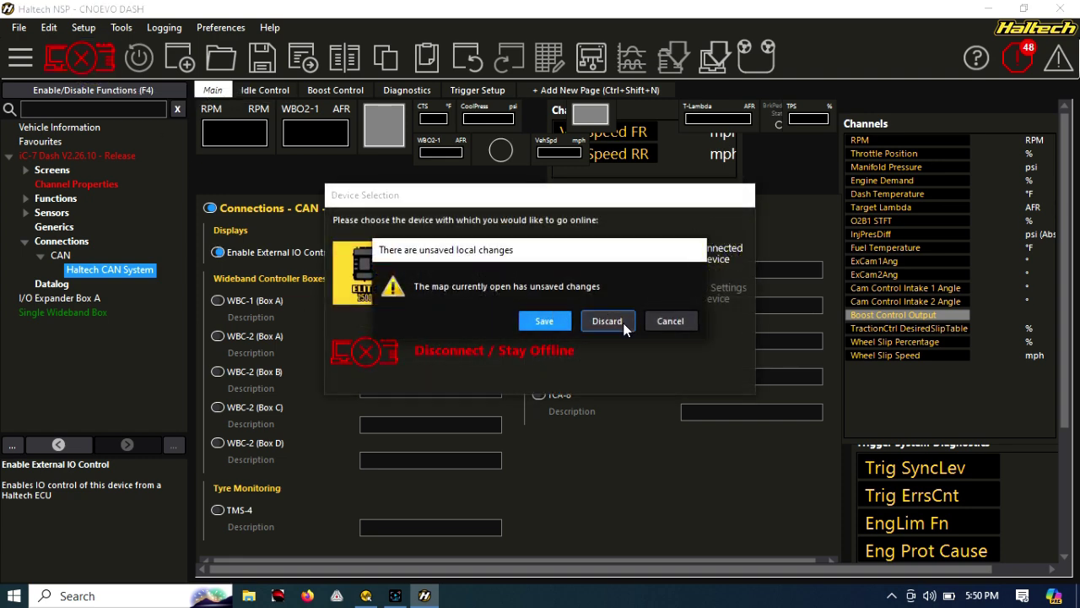
pyautogui.click(523, 321)
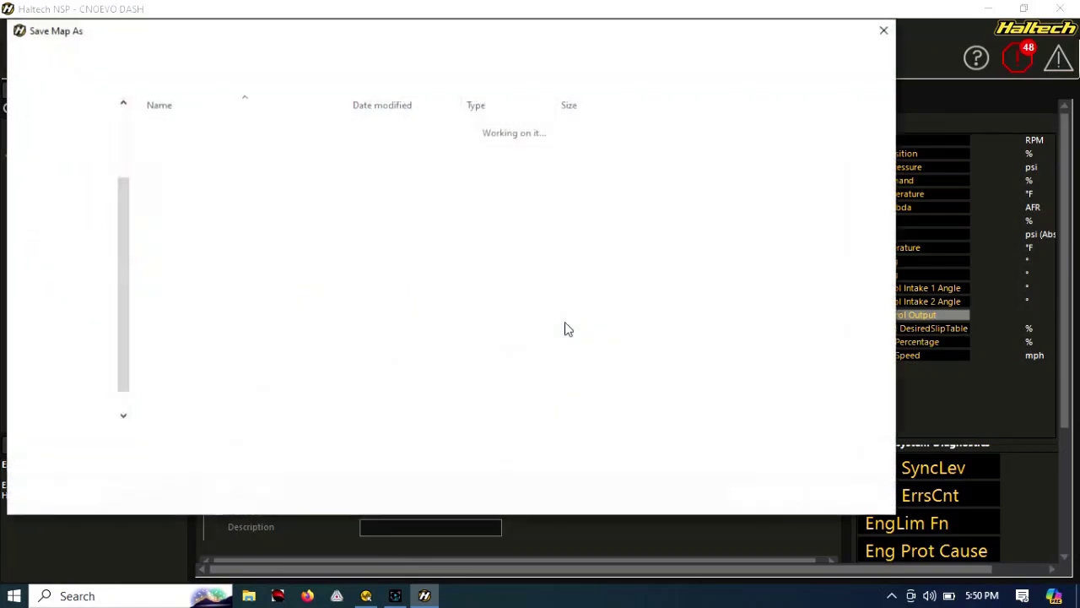
pyautogui.click(770, 495)
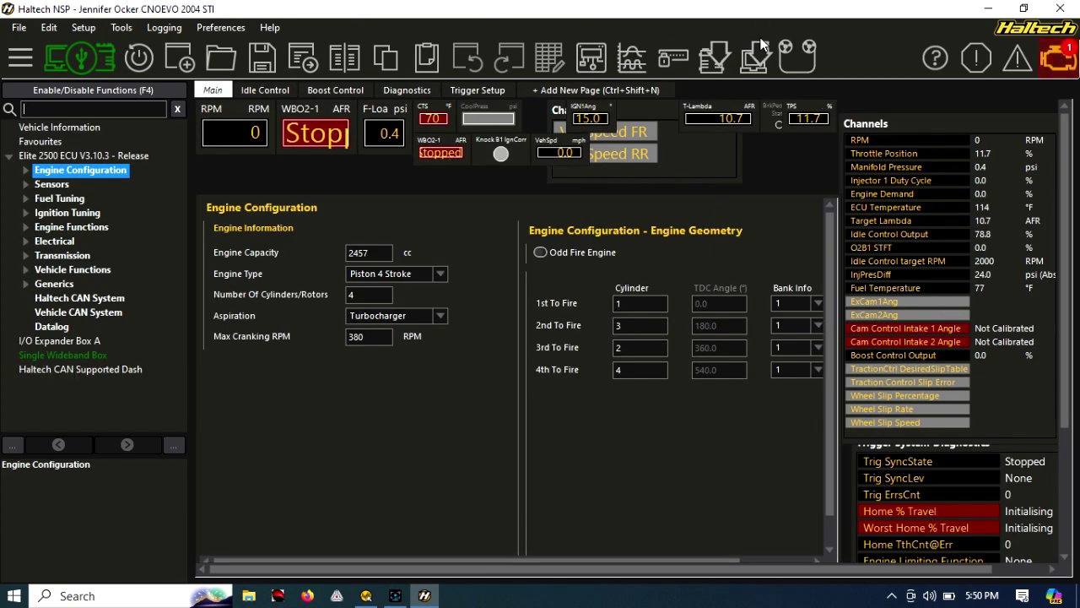
# Upgrade the Elite 2500 firmware to 3.11.2 Release, then view its trouble codes
pyautogui.click(716, 57)
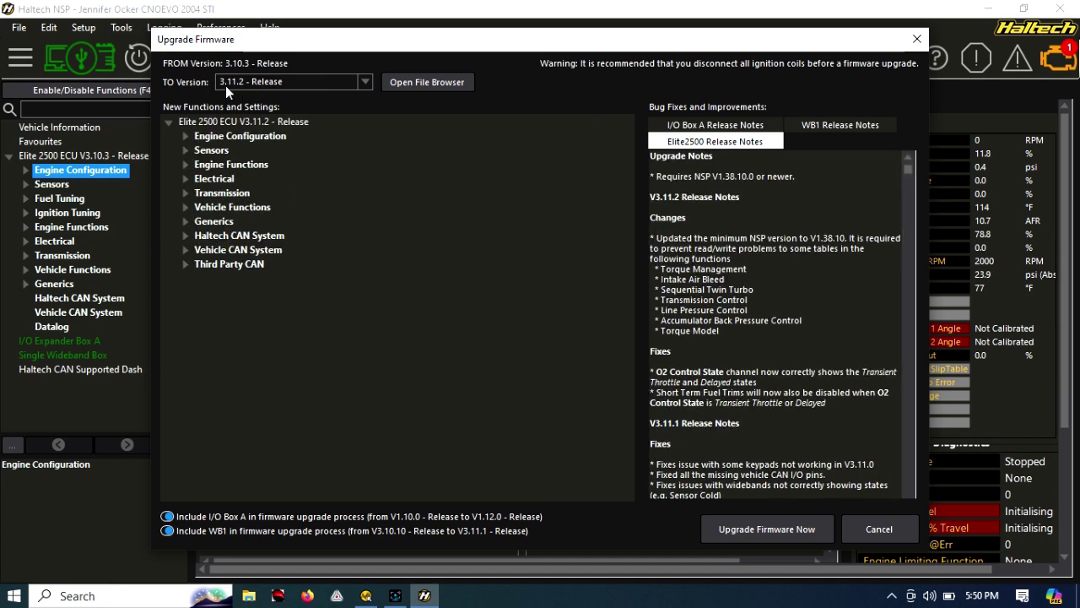
pyautogui.click(743, 529)
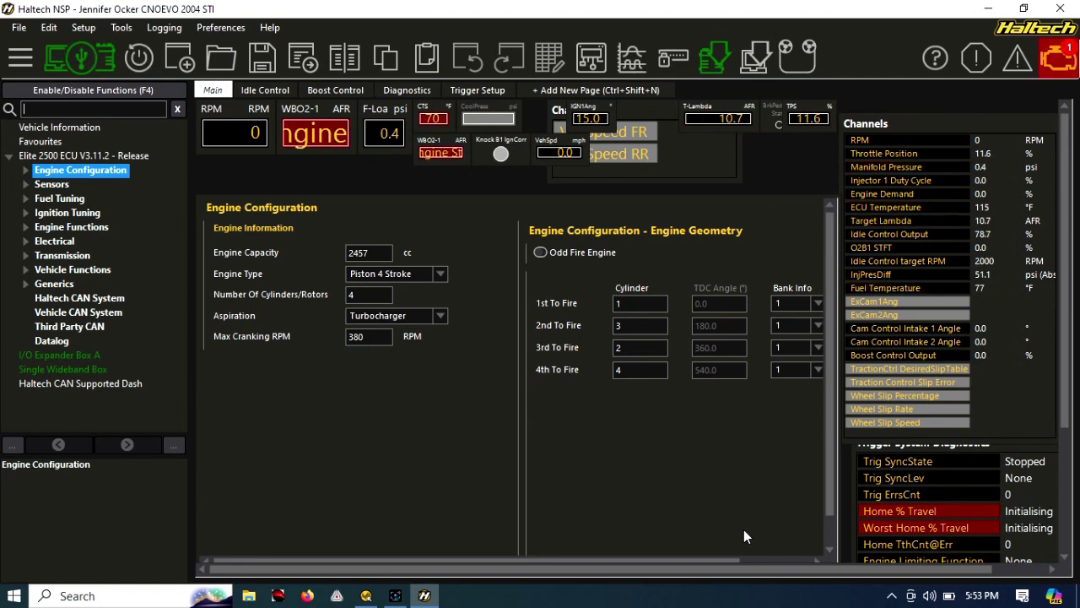
pyautogui.click(1055, 57)
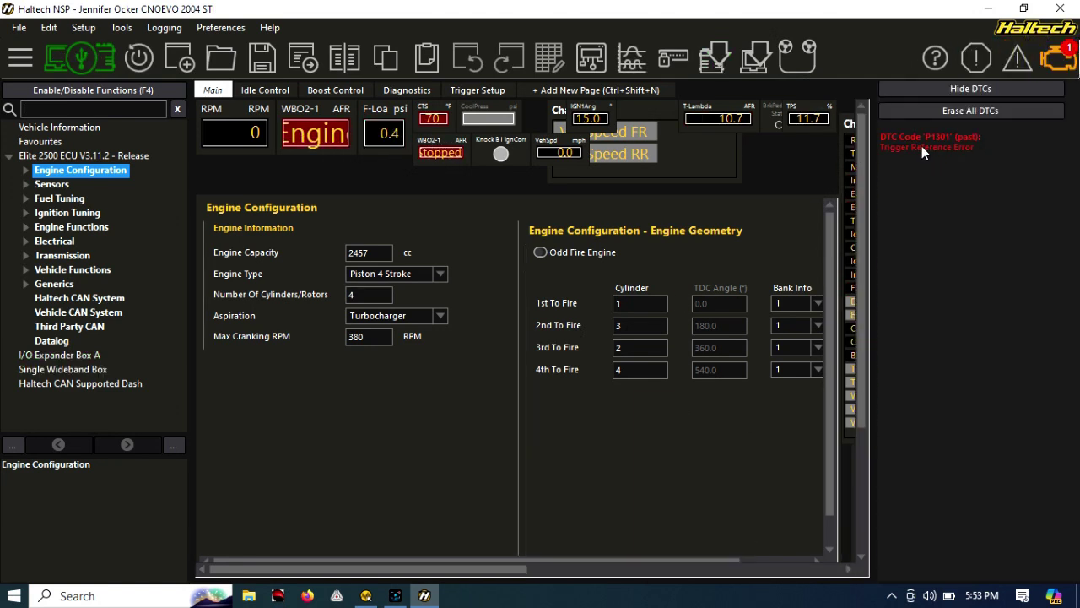
# Erase the stored P1301 trouble code and reboot the ECU
pyautogui.click(950, 113)
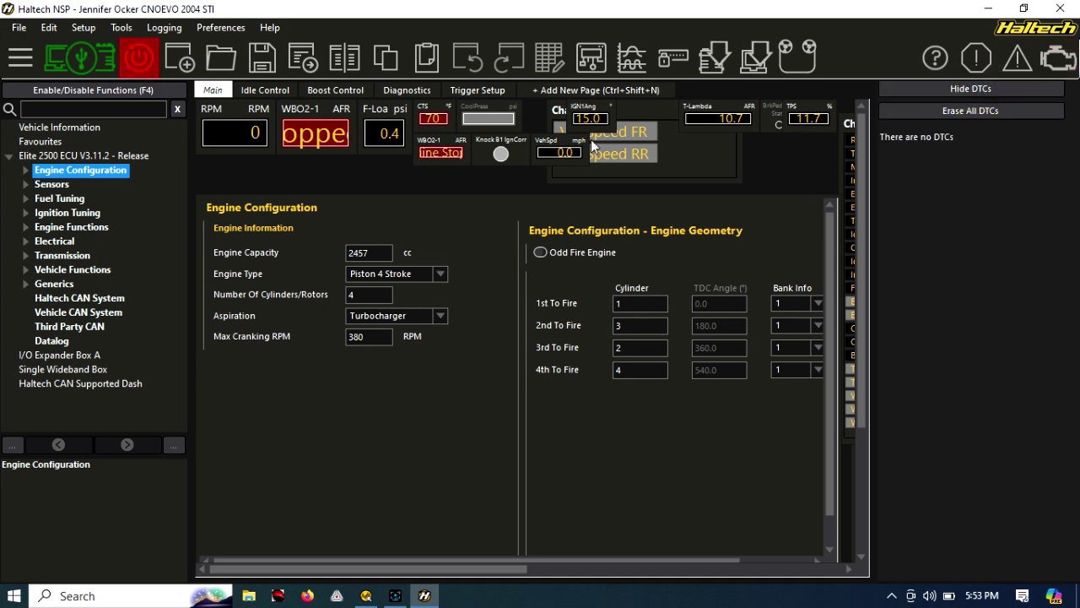
pyautogui.click(139, 58)
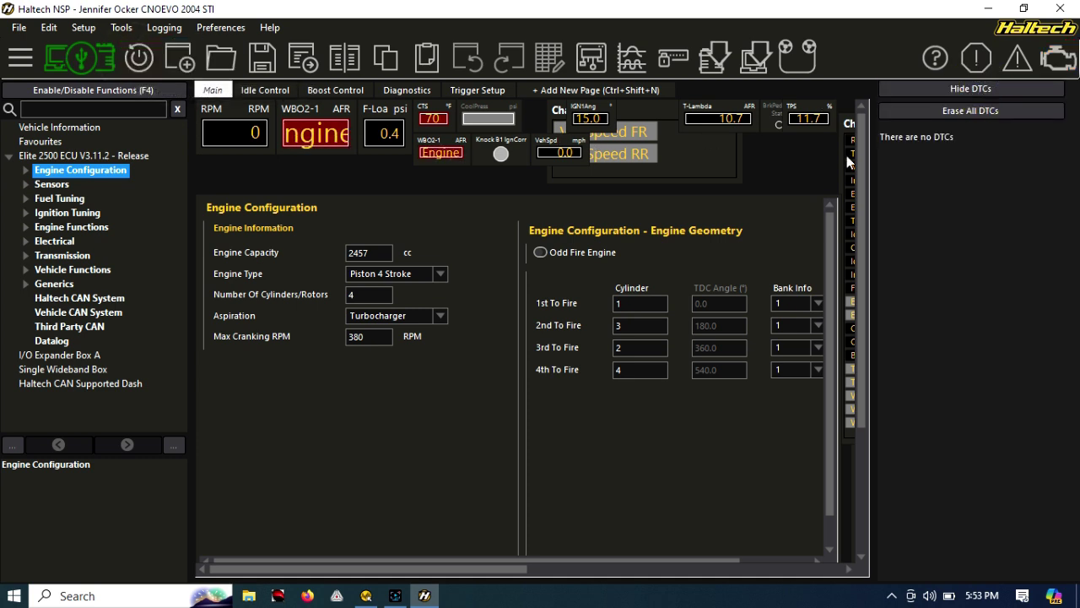
pyautogui.click(931, 89)
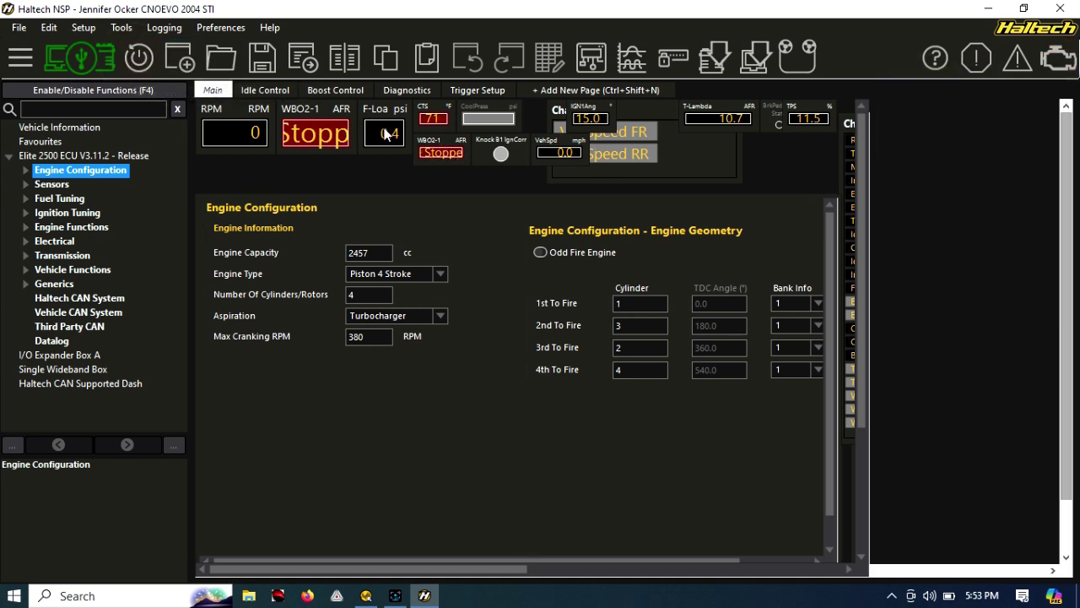
# Save the upgraded map as 2024-08-12_0553pm.e2500-3-11-2.nexmap
pyautogui.click(18, 27)
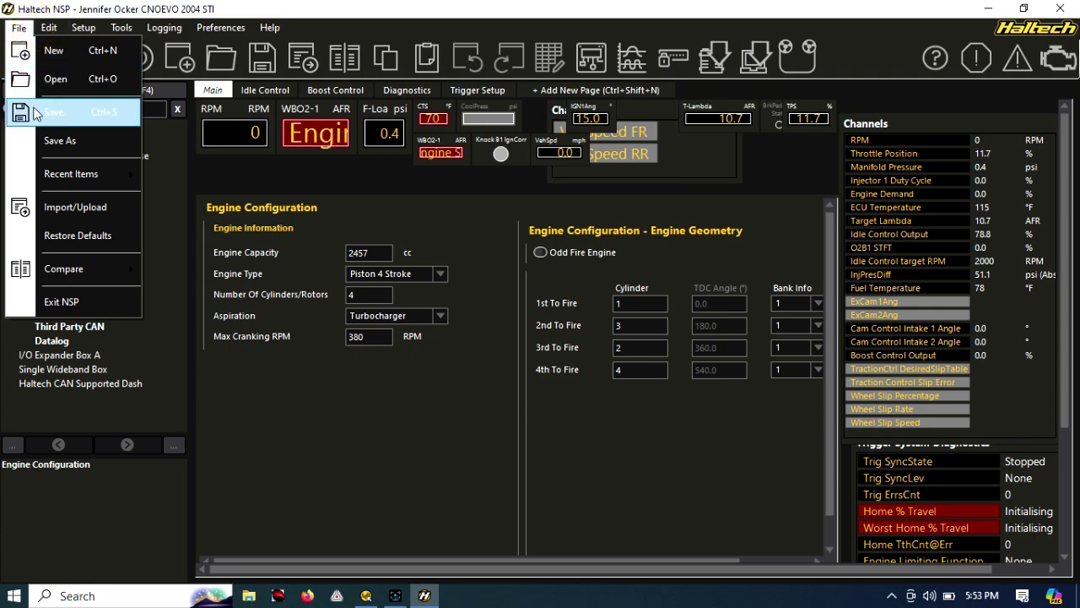
pyautogui.click(32, 112)
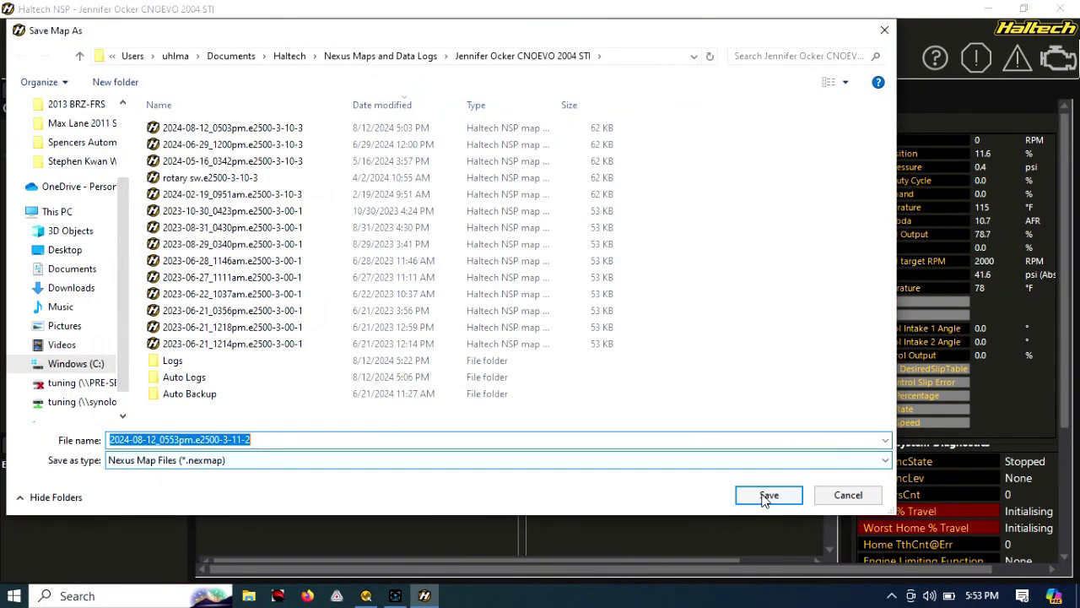
pyautogui.click(762, 491)
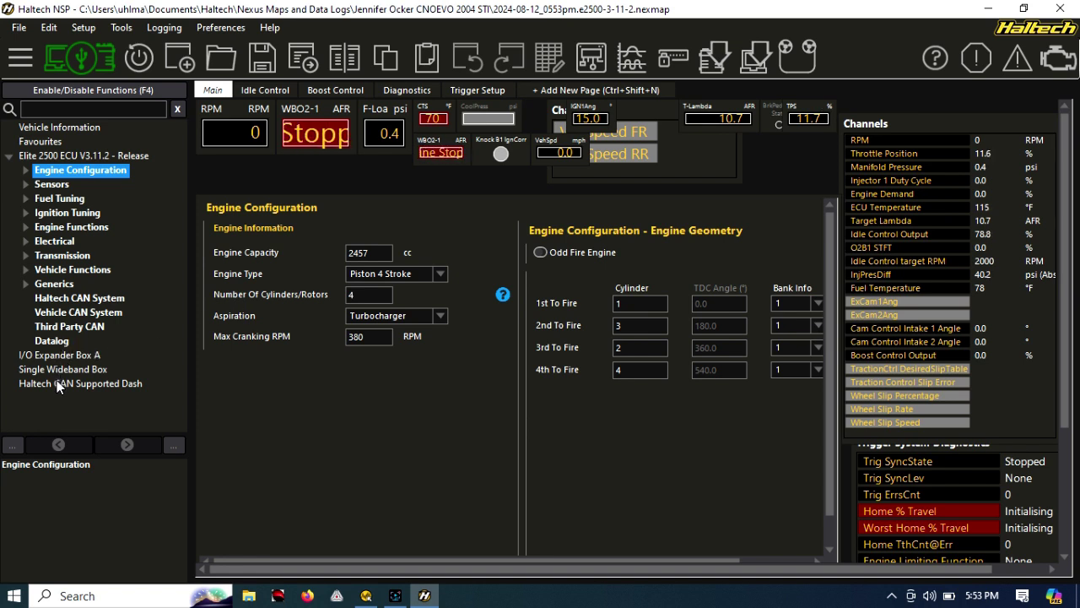
# Enable the Haltech CAN supported dash as an iC-7 and reboot the ECU to apply it
pyautogui.click(57, 385)
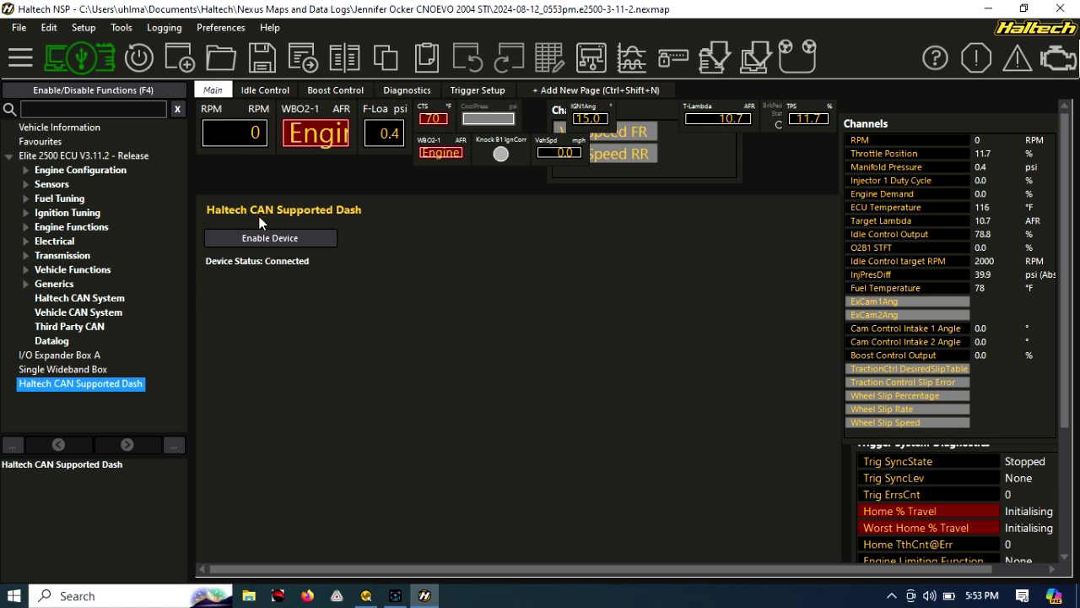
pyautogui.click(260, 237)
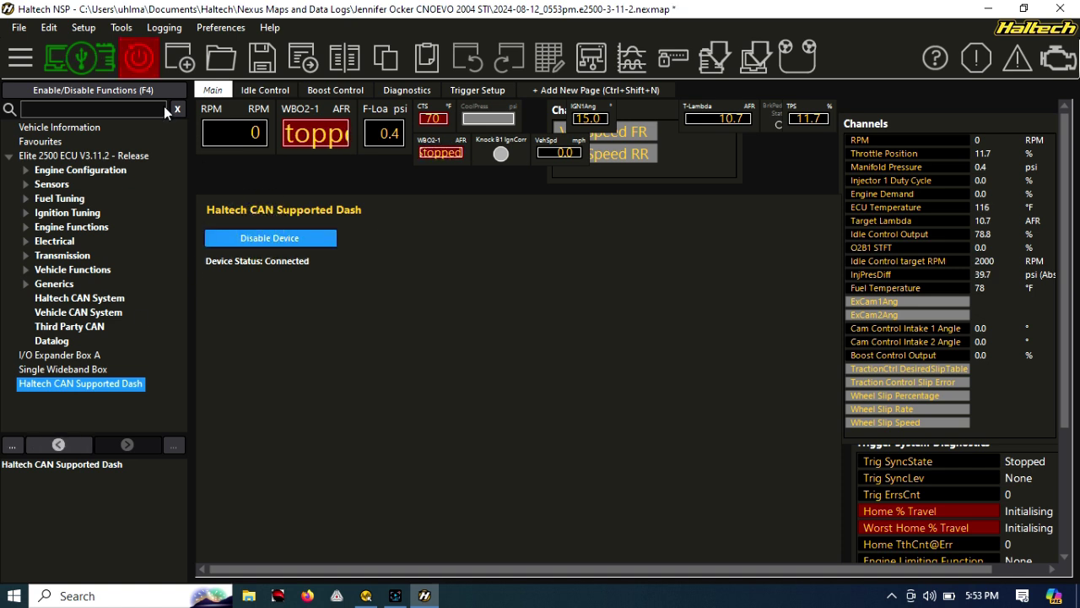
pyautogui.click(70, 299)
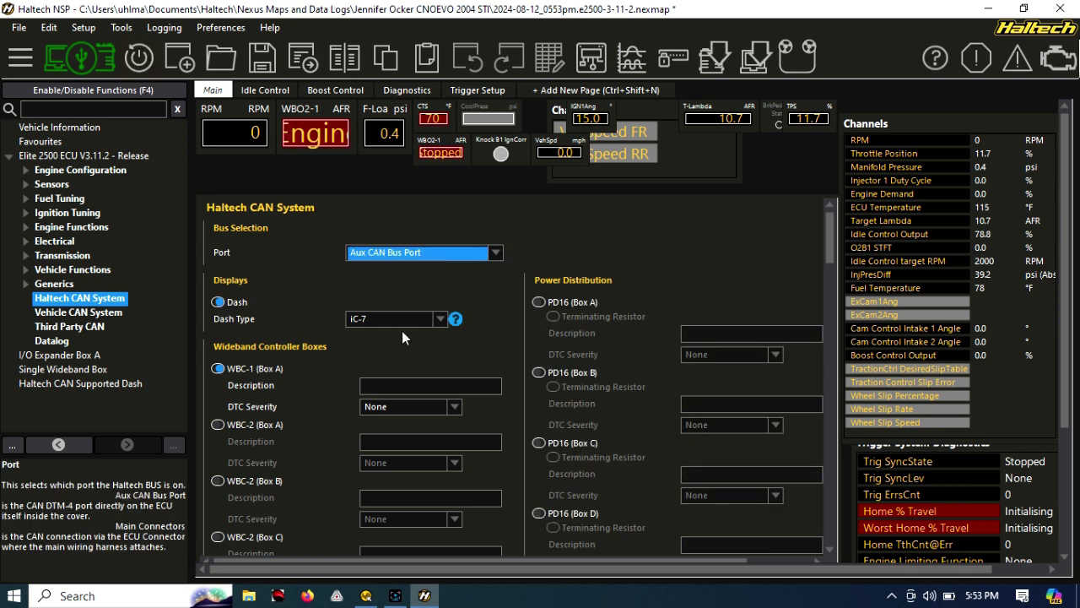
pyautogui.click(152, 74)
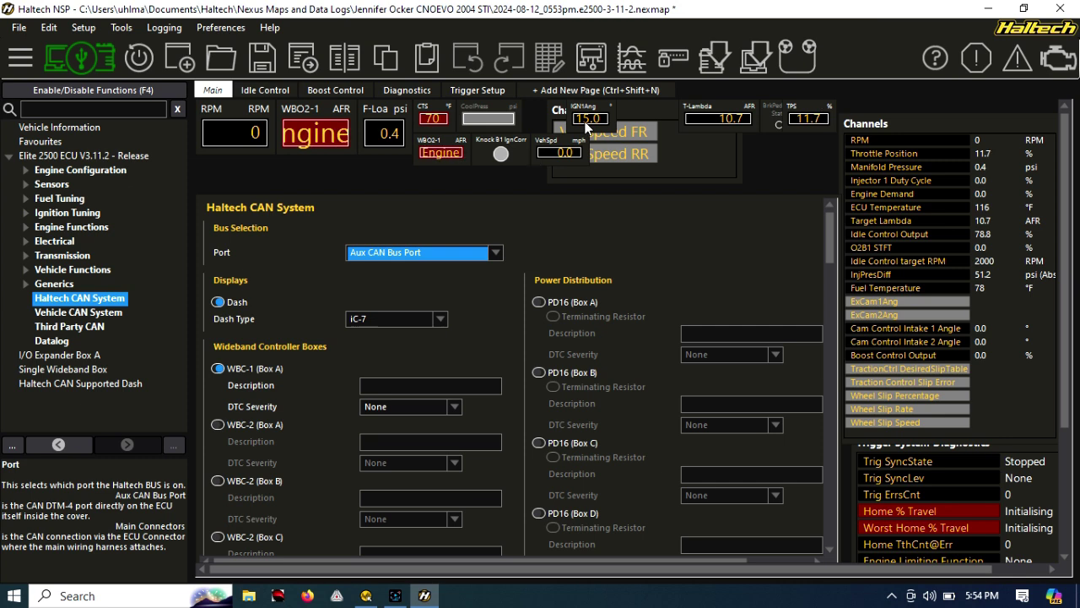
pyautogui.click(595, 73)
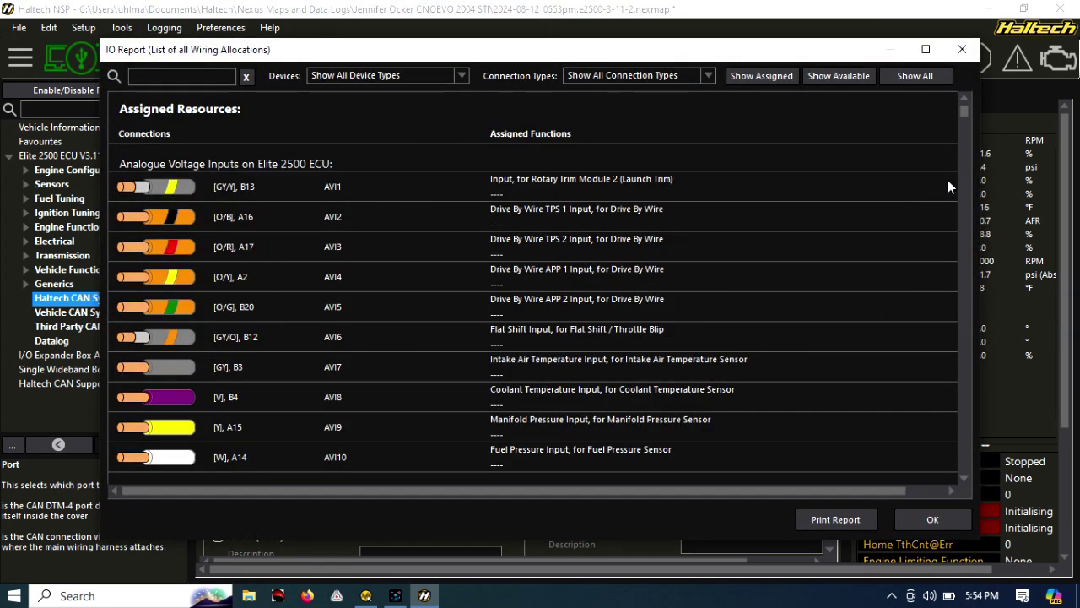
pyautogui.scroll(-10, 963, 127)
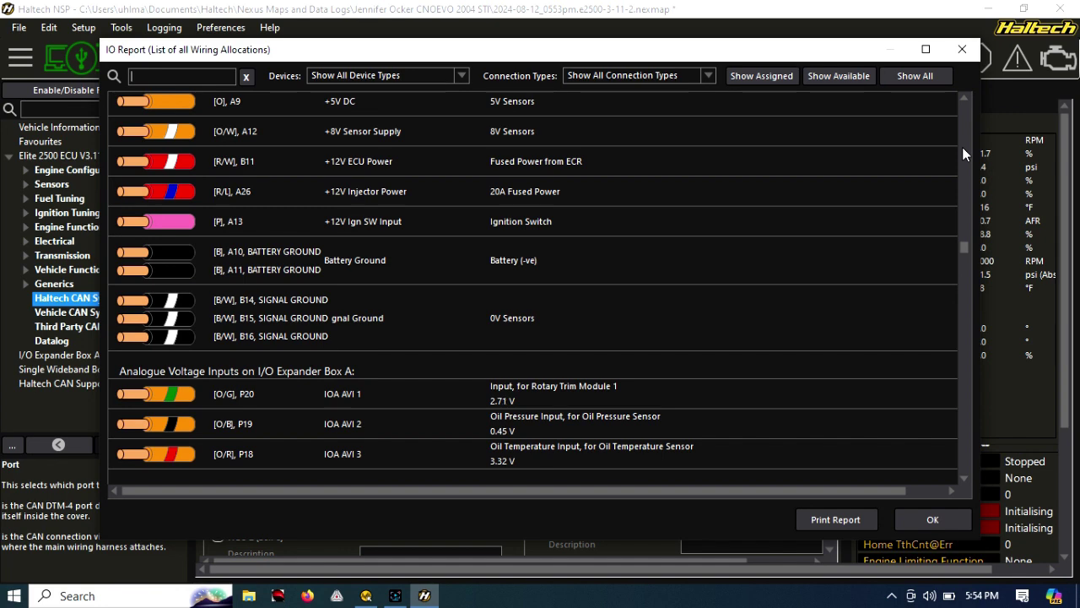
pyautogui.moveTo(963, 246); pyautogui.dragTo(966, 278)
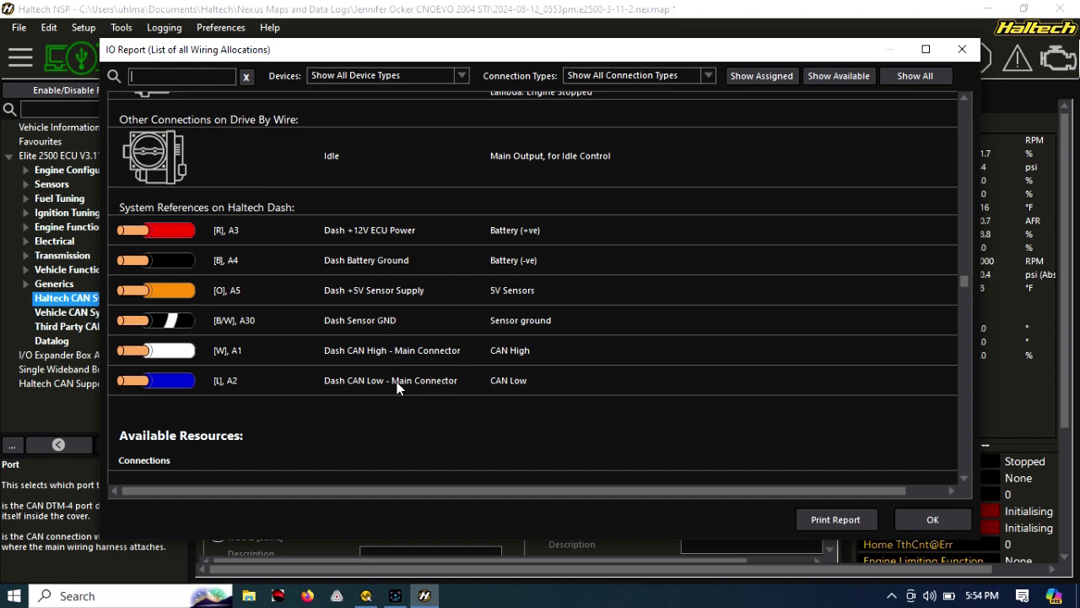
pyautogui.moveTo(962, 285); pyautogui.dragTo(960, 425)
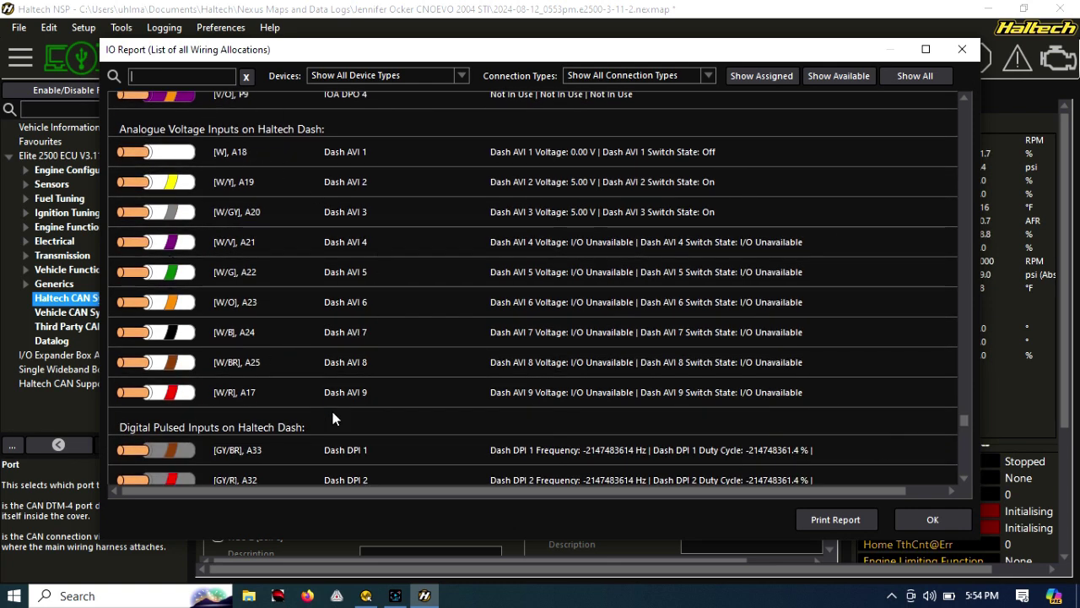
pyautogui.moveTo(968, 419); pyautogui.dragTo(965, 465)
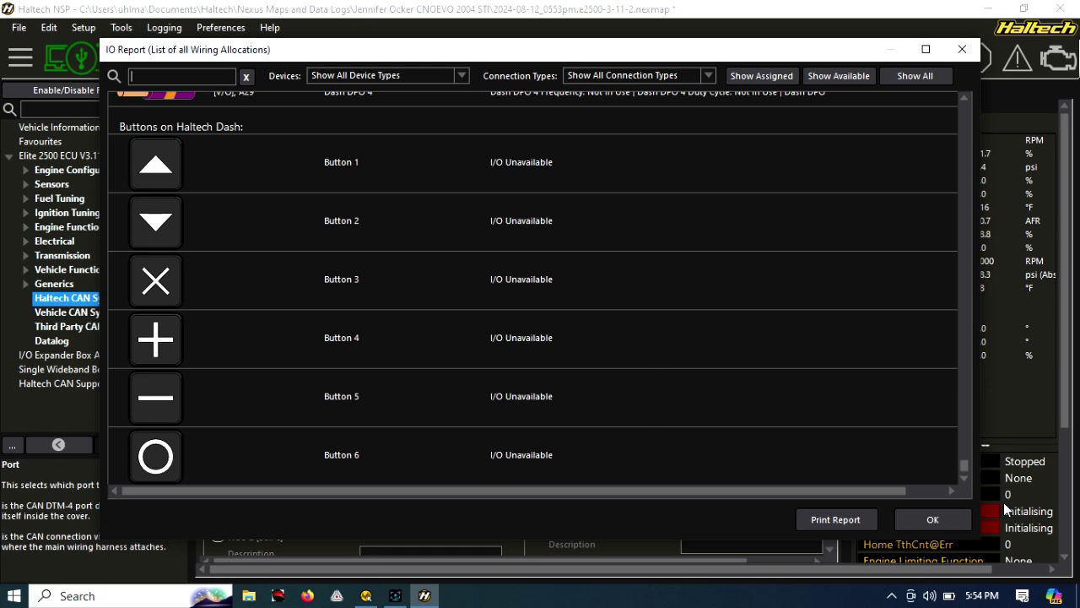
pyautogui.moveTo(961, 469)
pyautogui.mouseDown()
pyautogui.moveTo(964, 435)
pyautogui.moveTo(965, 479)
pyautogui.mouseUp()
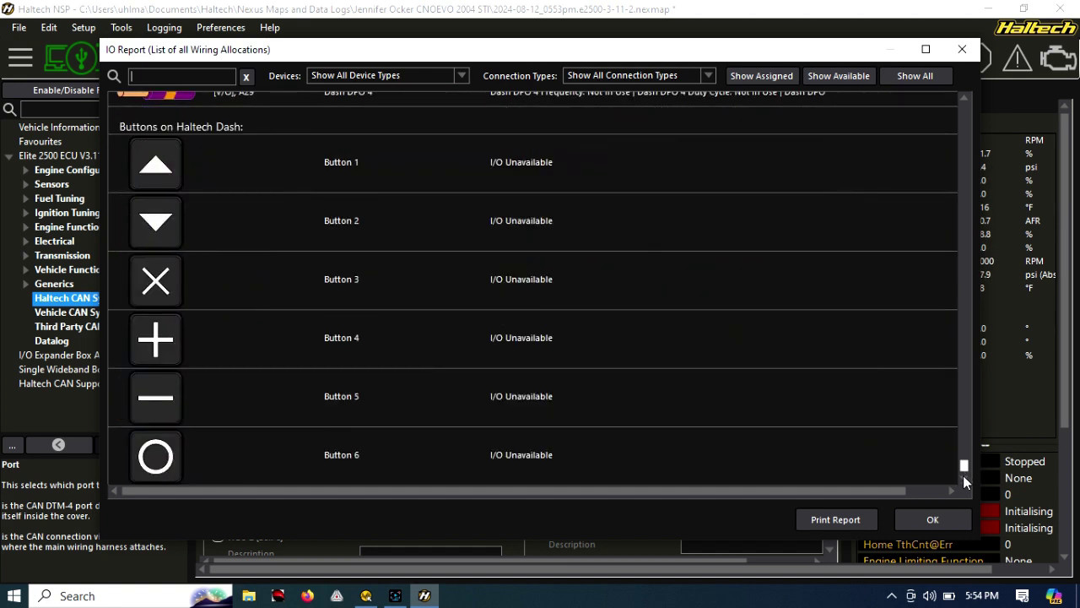
pyautogui.click(900, 520)
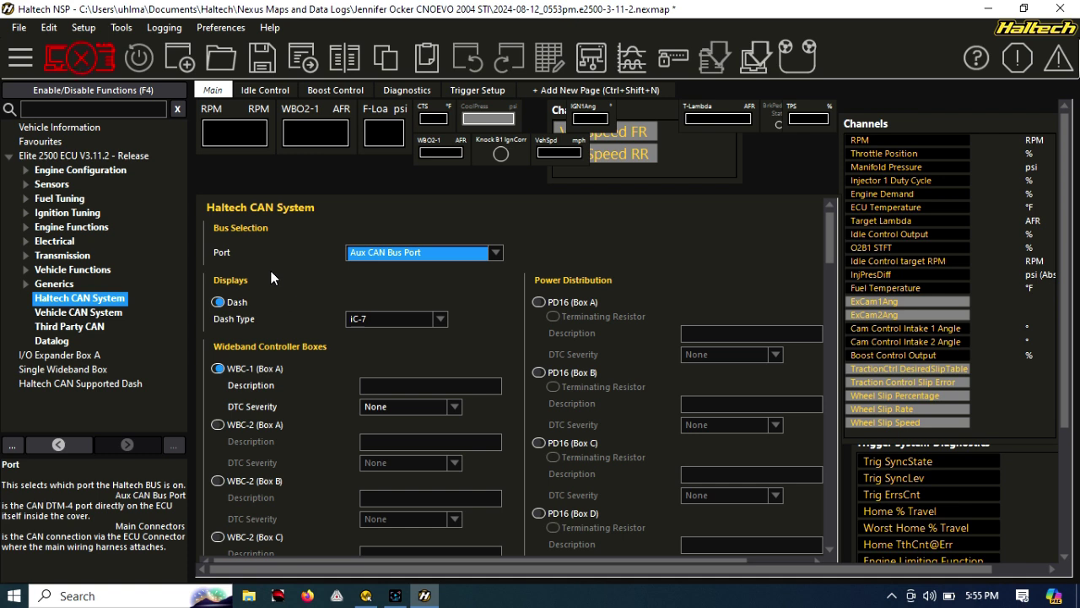
# Connect to the iC-7 dash, saving the open map and reading all its settings
pyautogui.click(85, 63)
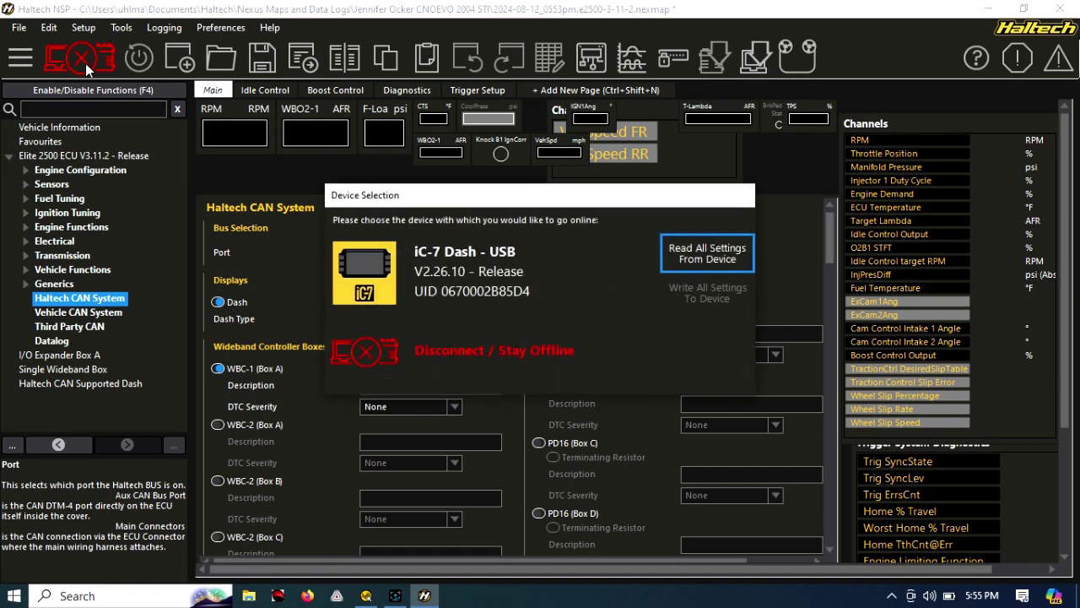
pyautogui.click(700, 254)
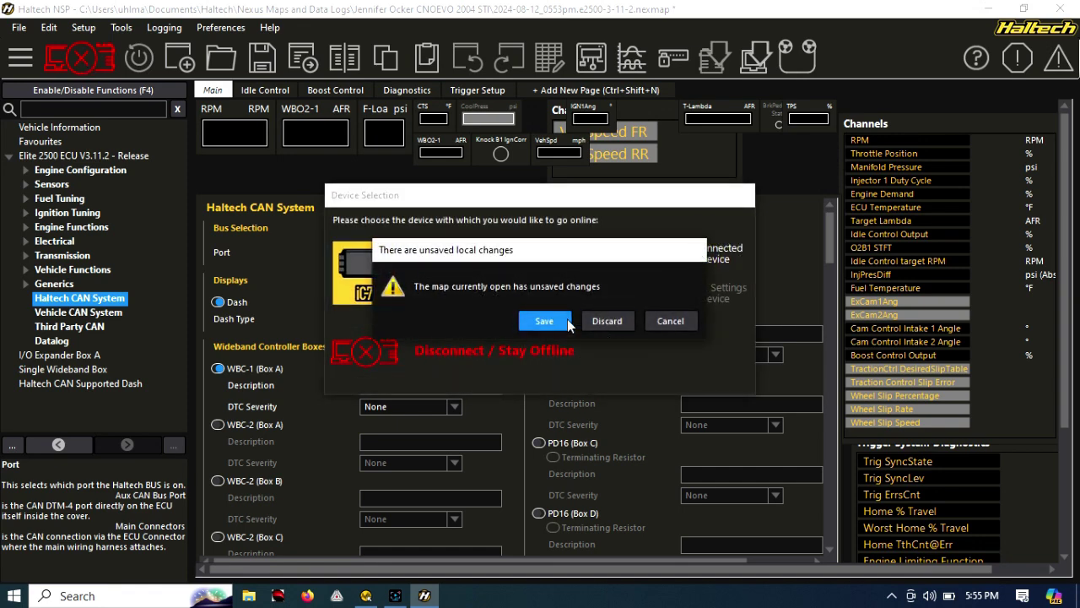
pyautogui.click(563, 317)
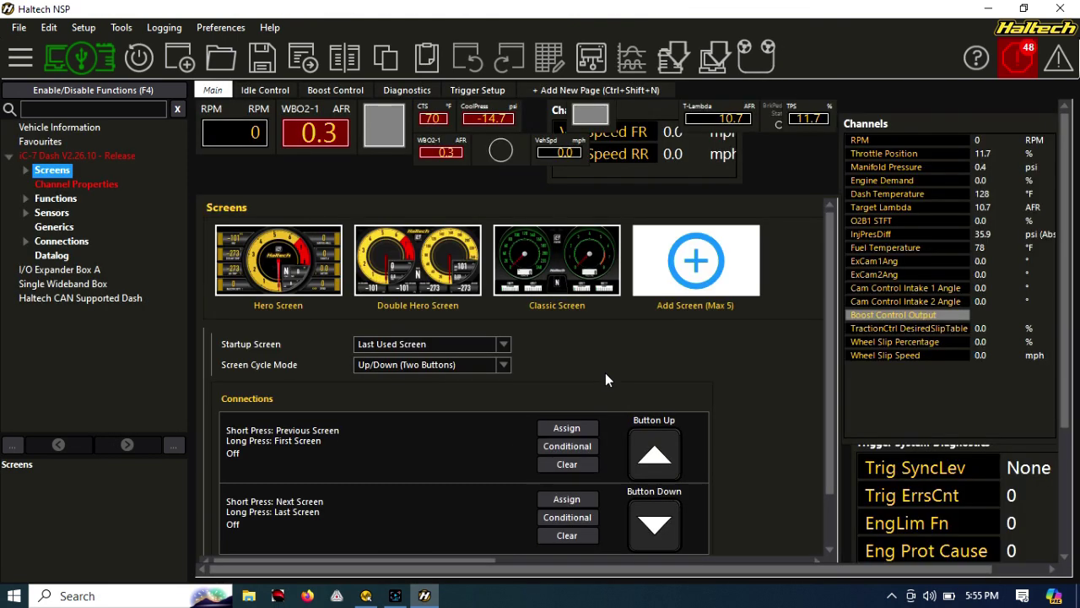
pyautogui.click(69, 186)
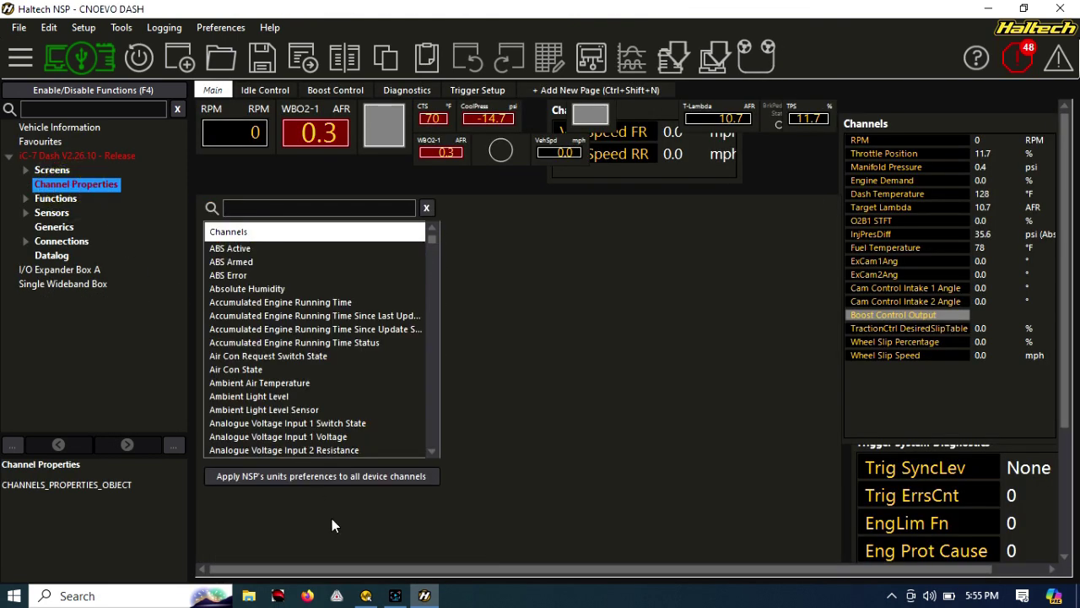
# Apply NSP's units preferences to every iC-7 channel and check its 2.26.10 firmware
pyautogui.click(338, 480)
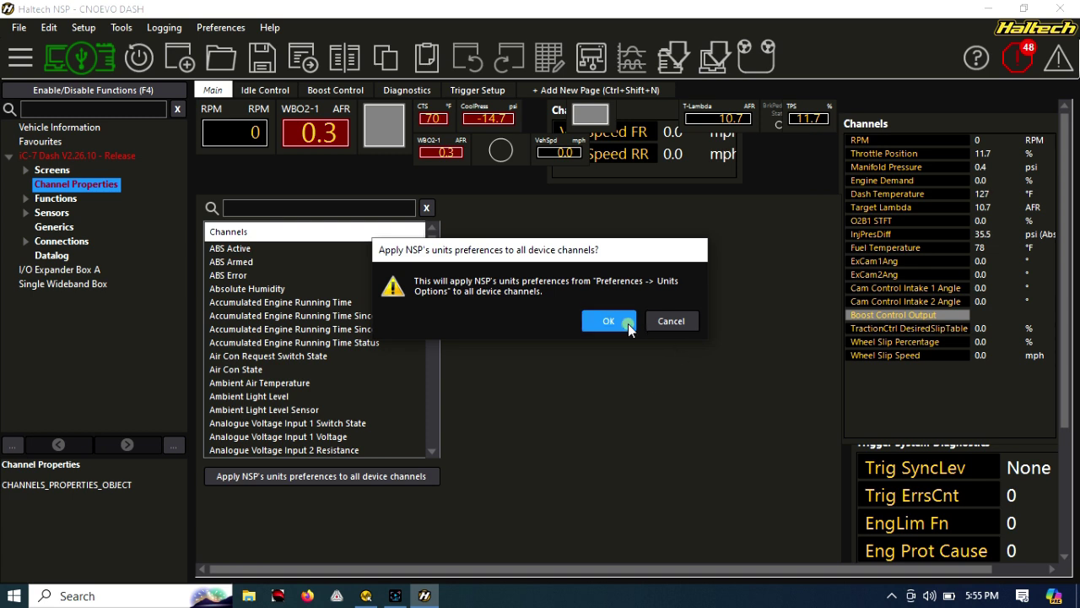
pyautogui.click(627, 323)
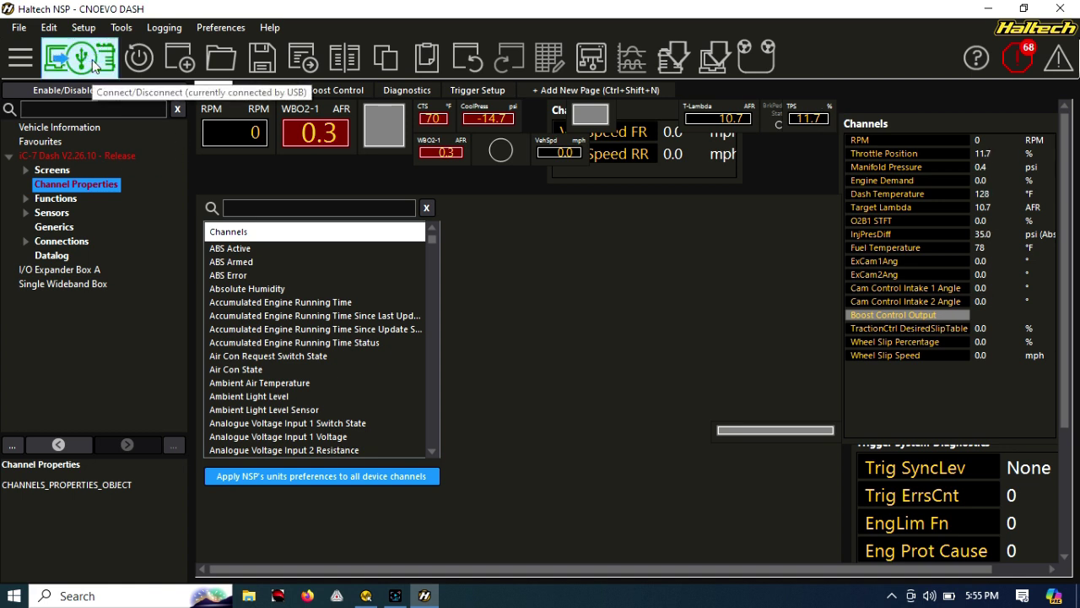
pyautogui.click(97, 157)
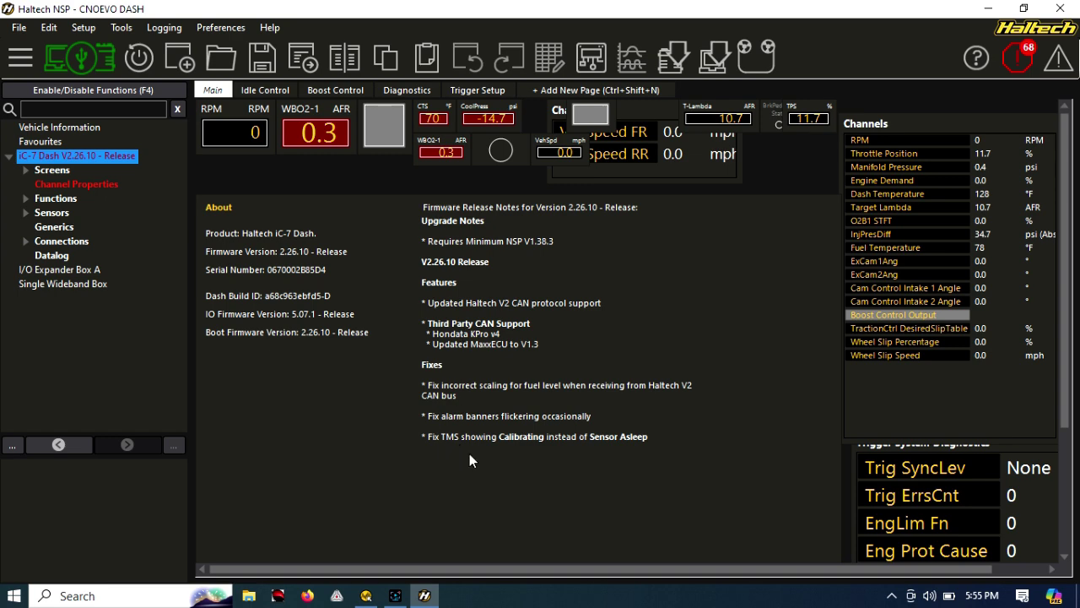
pyautogui.click(101, 187)
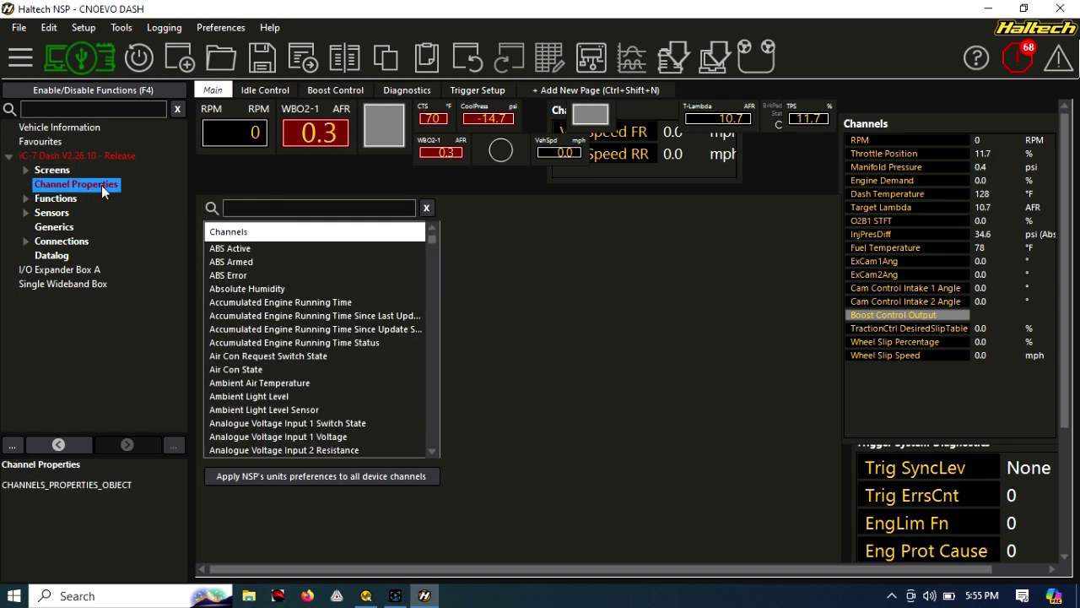
# Show all 68 errors and inspect channels down to Ride Height Sensor Front's invalid limits
pyautogui.click(1020, 58)
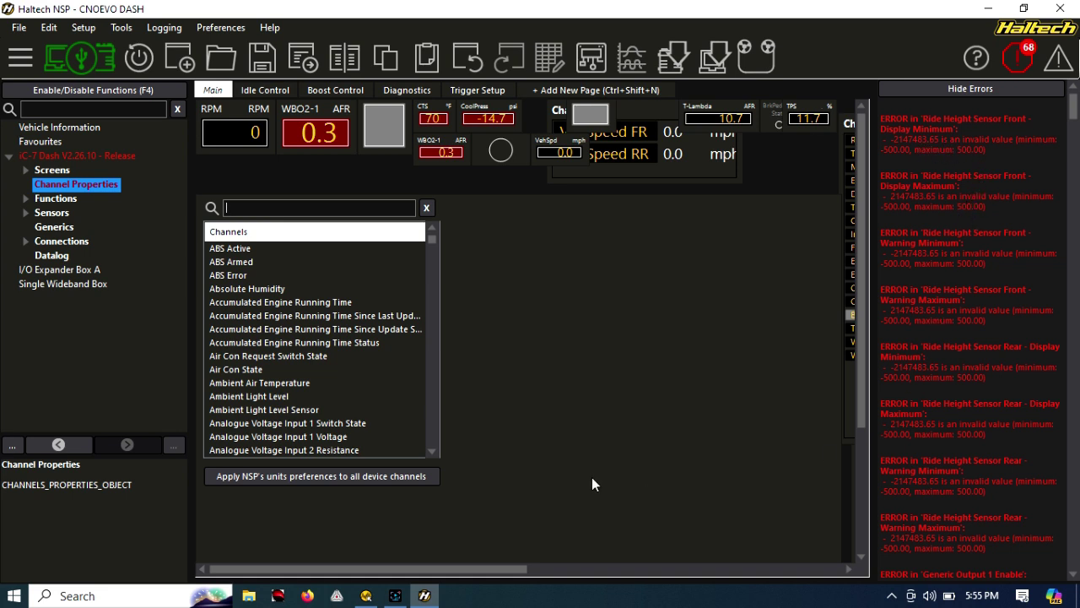
pyautogui.click(226, 253)
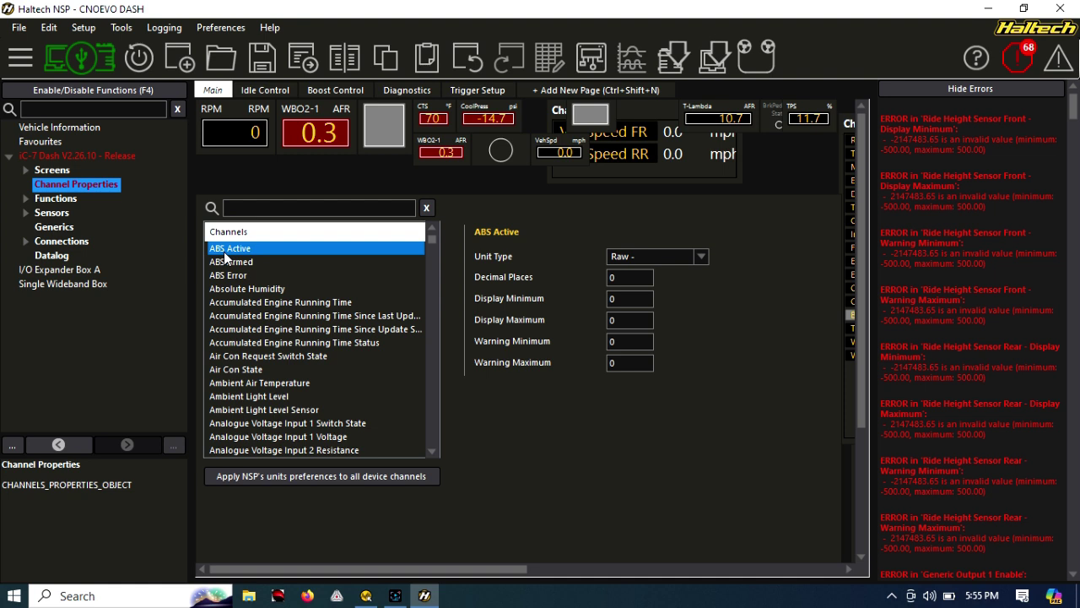
pyautogui.click(226, 263)
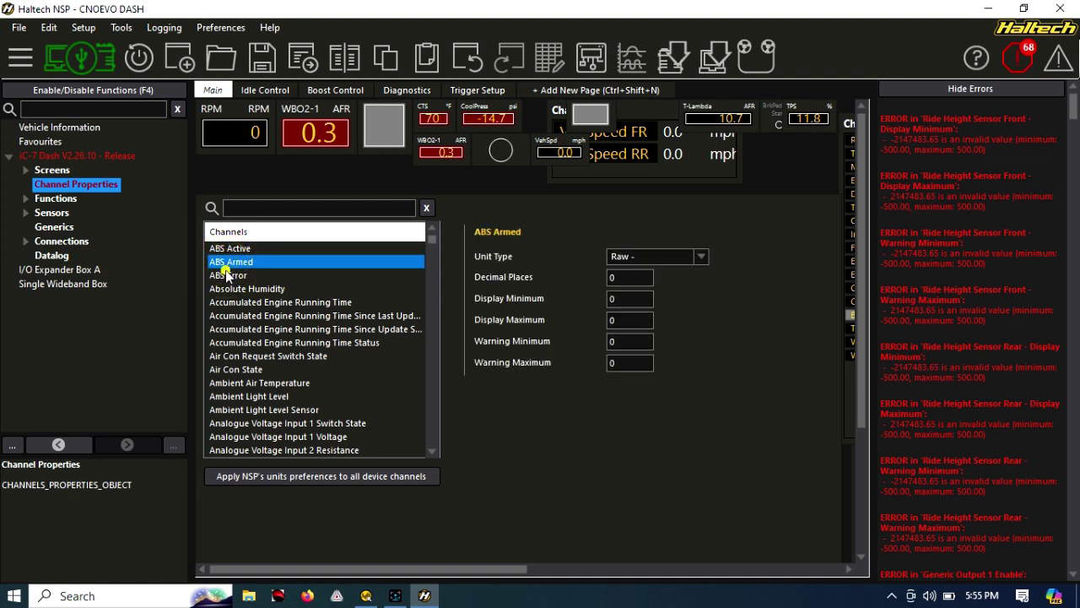
pyautogui.click(226, 275)
pyautogui.click(228, 288)
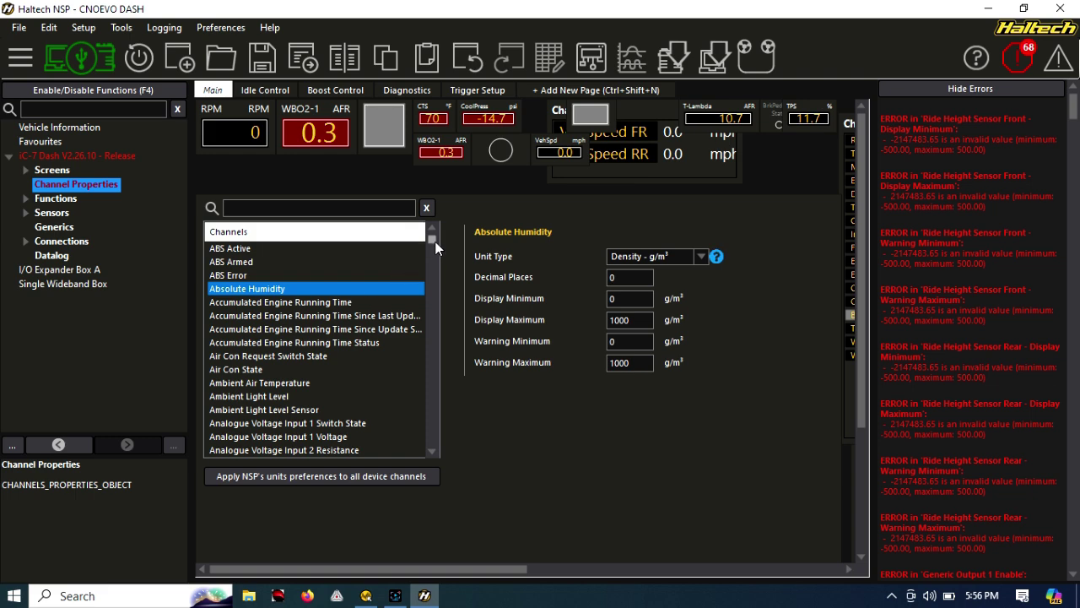
pyautogui.moveTo(435, 241); pyautogui.dragTo(427, 370)
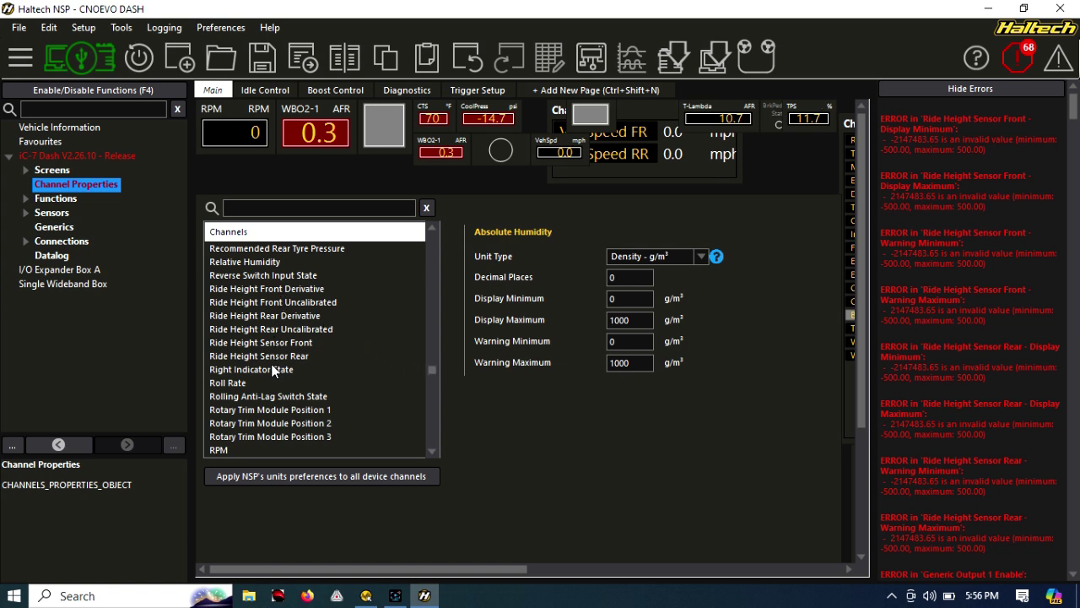
pyautogui.click(278, 342)
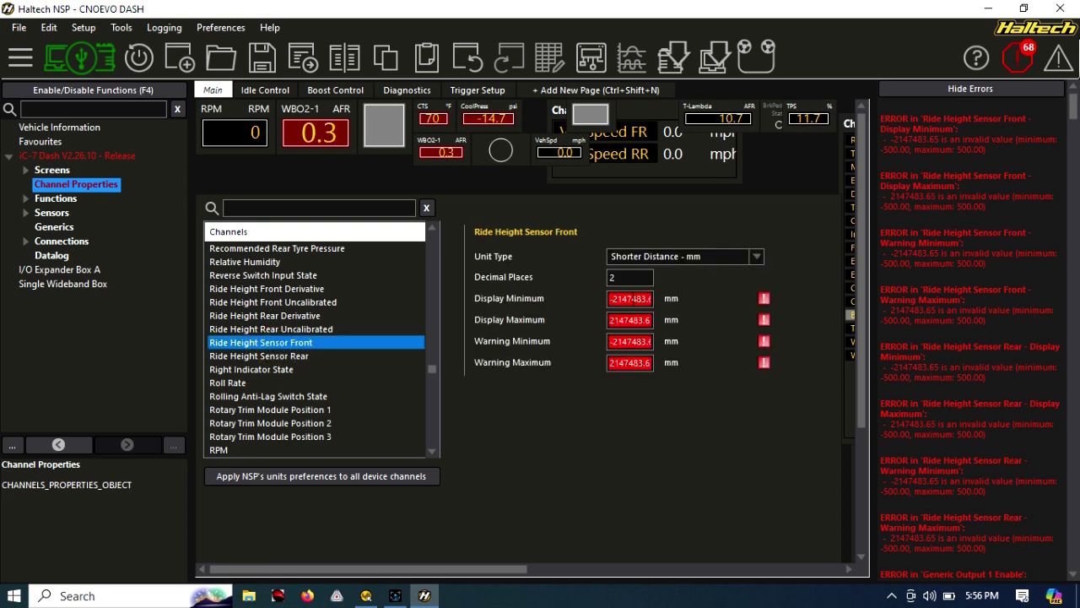
# Set Ride Height Sensor Front display and warning limits to -500 and 500 mm
pyautogui.click(624, 298)
pyautogui.write('1')
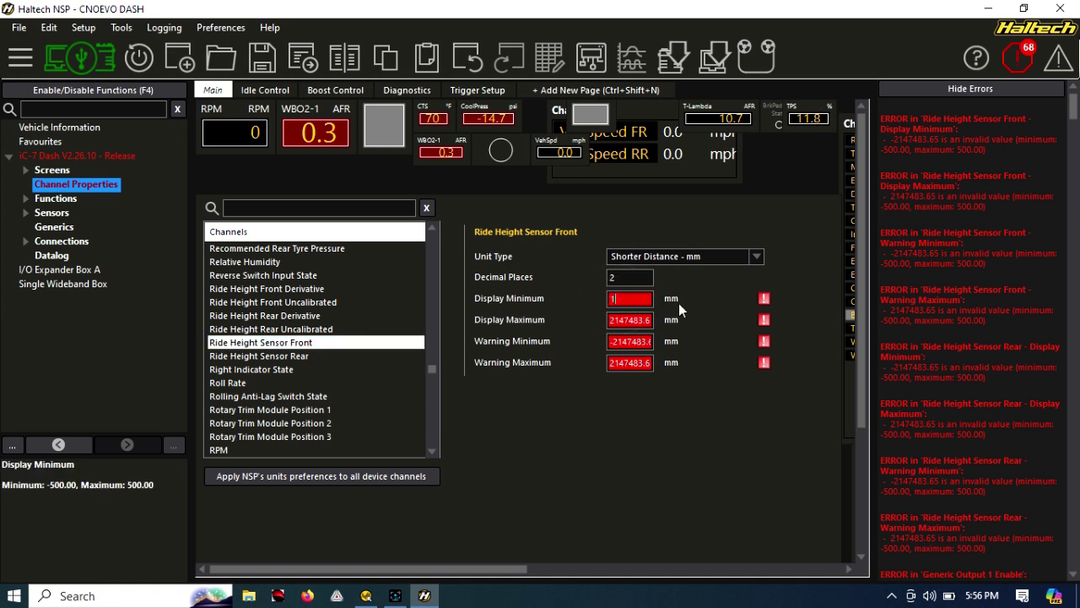
pyautogui.write('500')
pyautogui.press('Return')
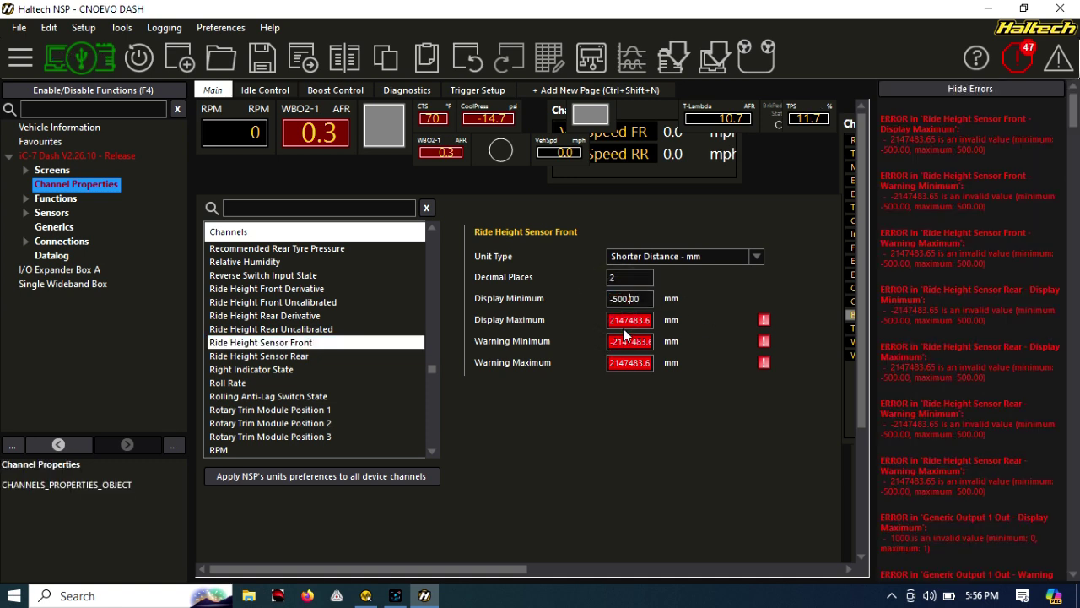
pyautogui.click(622, 321)
pyautogui.write('5')
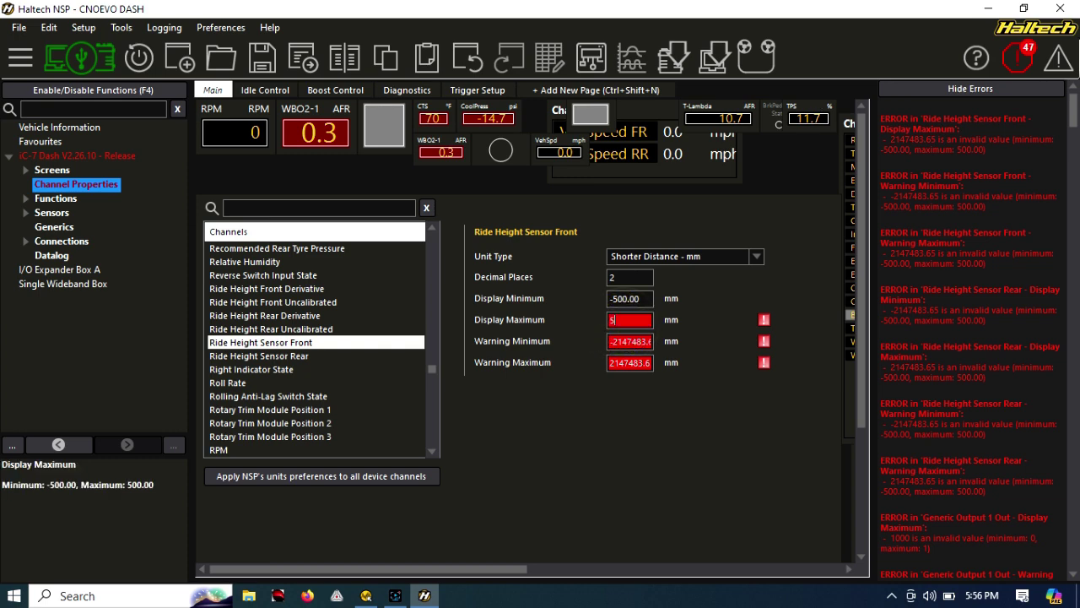
pyautogui.write('00')
pyautogui.press('Return')
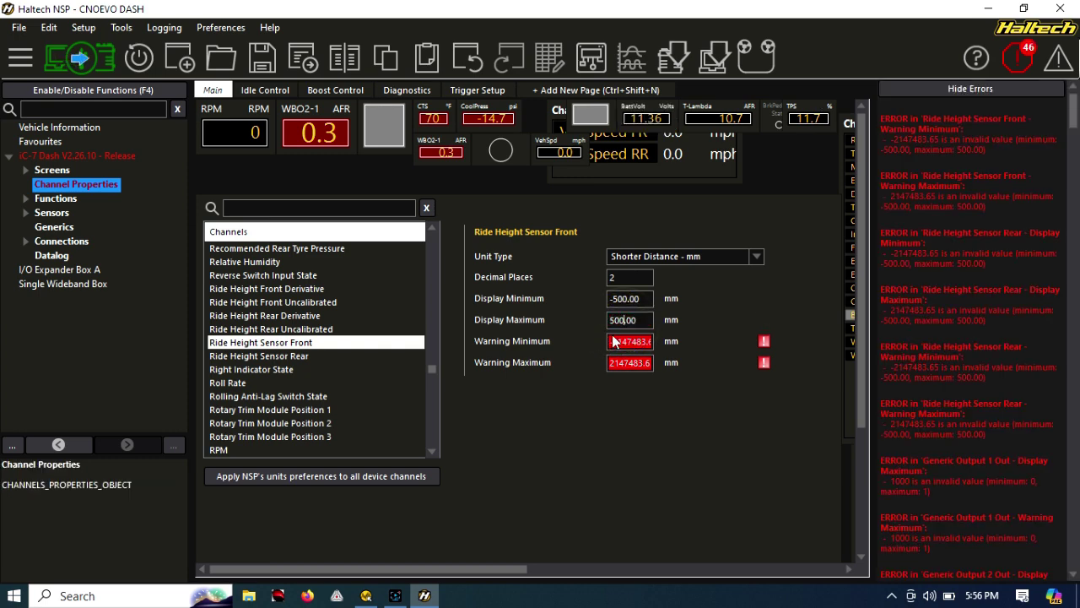
pyautogui.click(622, 342)
pyautogui.write('-5')
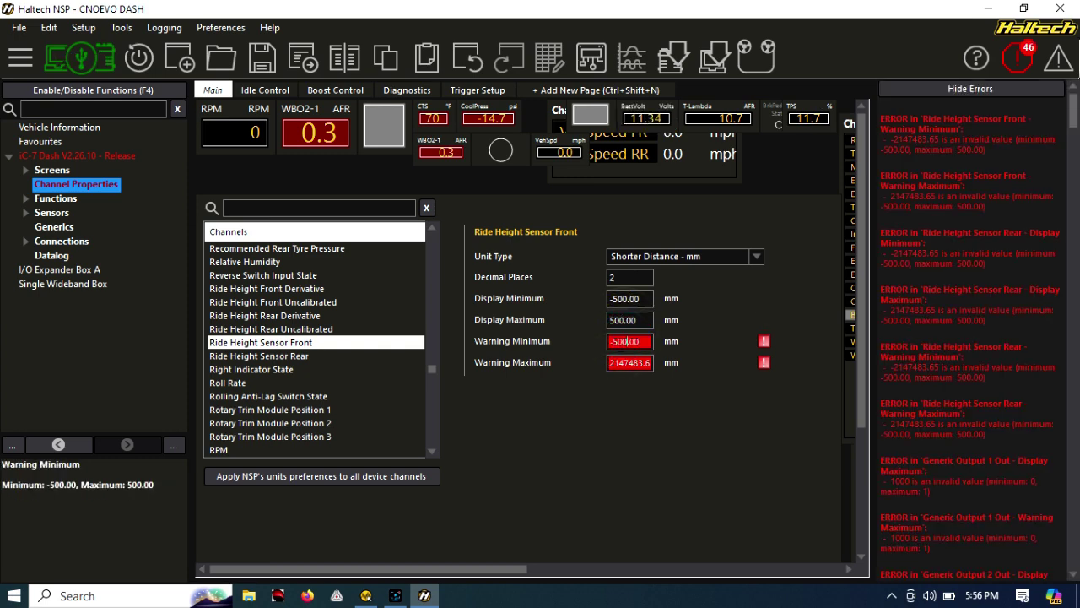
pyautogui.write('00')
pyautogui.press('Return')
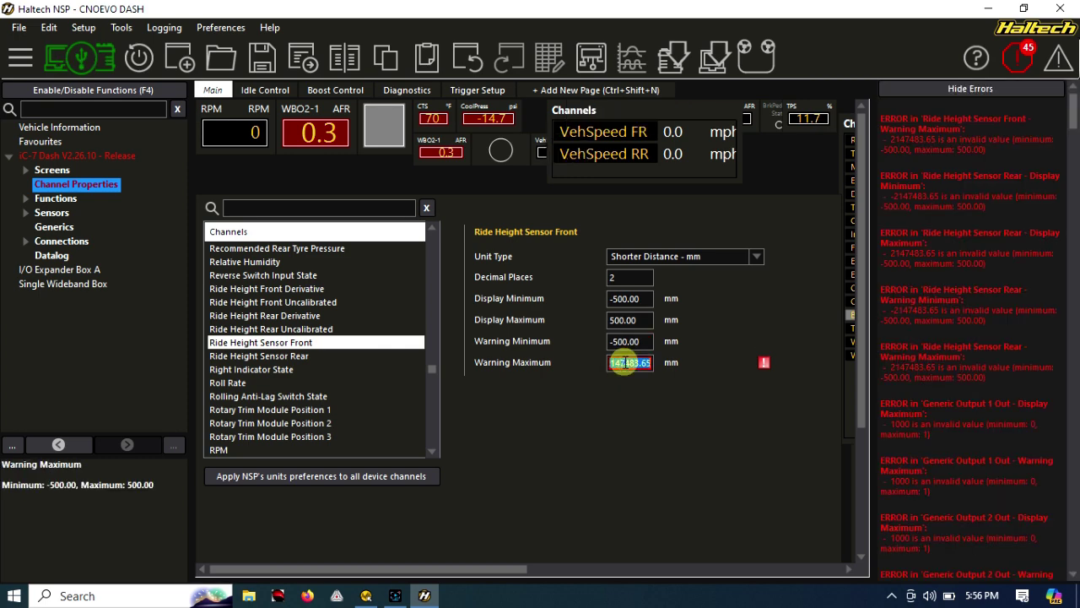
pyautogui.write('500.00')
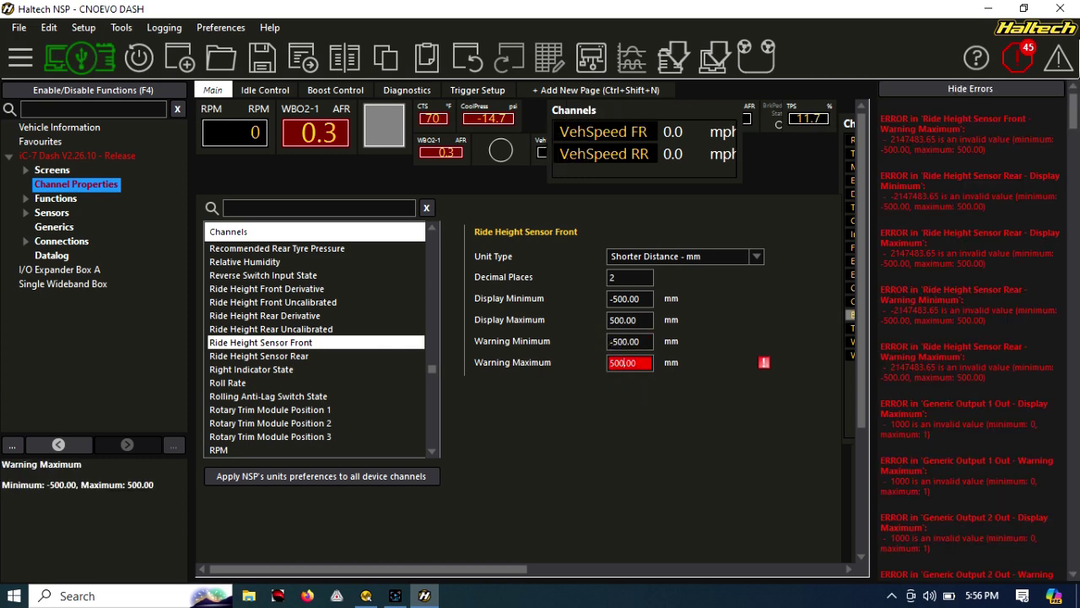
pyautogui.click(575, 394)
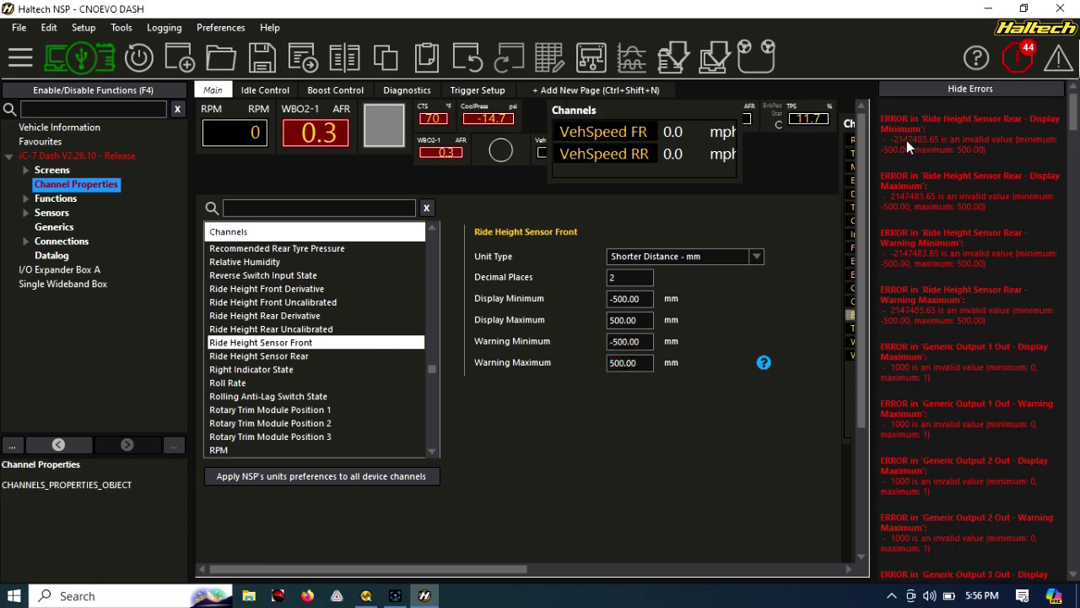
# Set Ride Height Sensor Rear display and warning limits to -500 and 500 mm
pyautogui.click(282, 356)
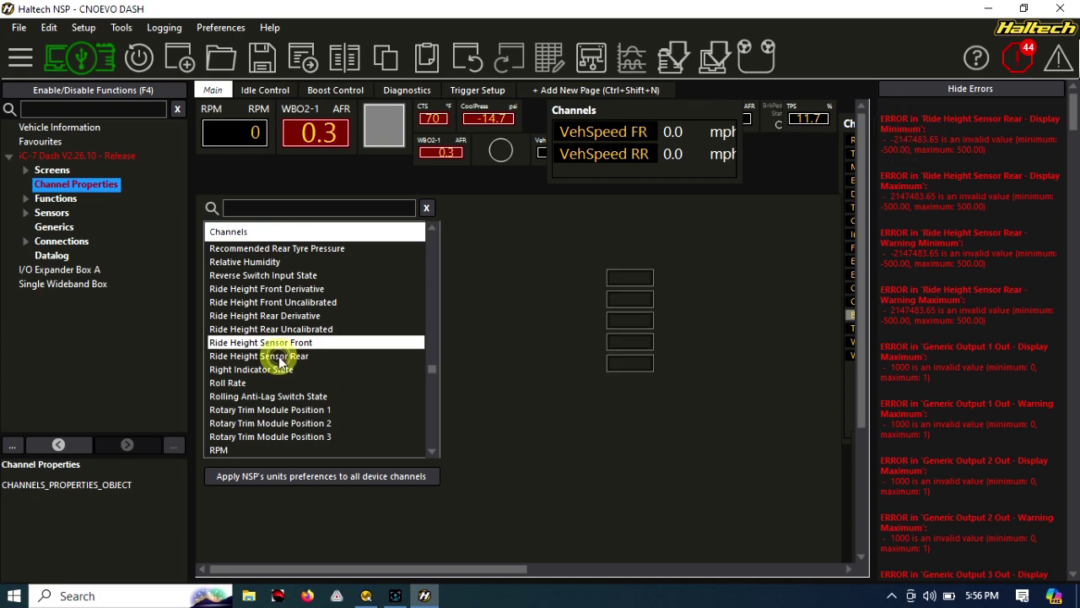
pyautogui.click(634, 296)
pyautogui.hotkey('ctrl', 'a')
pyautogui.write('-500.00')
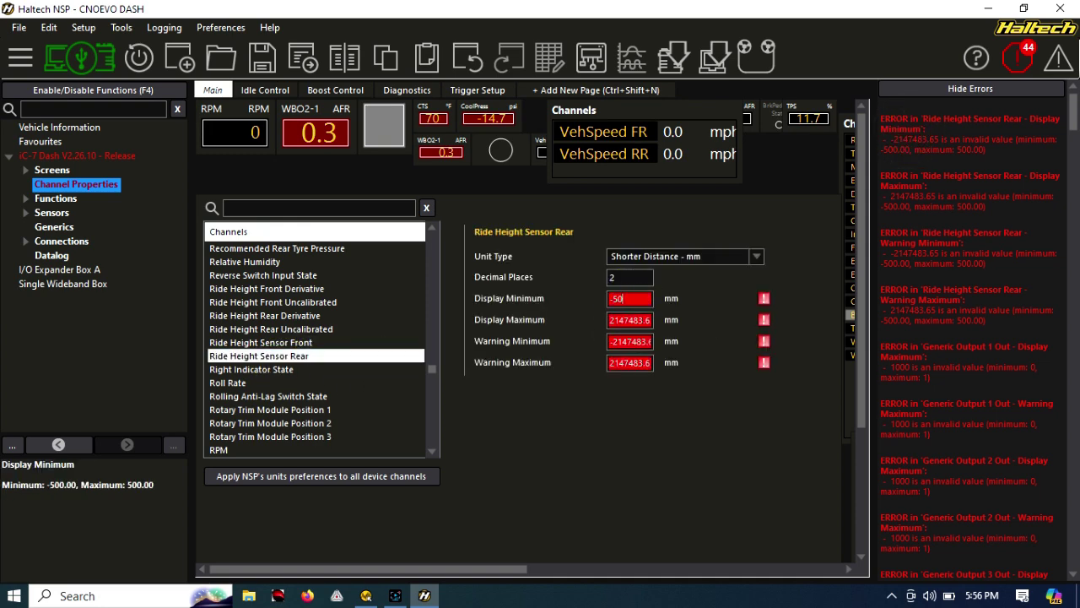
pyautogui.press('Tab')
pyautogui.write('500.00')
pyautogui.press('Tab')
pyautogui.write('-500.00')
pyautogui.press('Tab')
pyautogui.write('500.00')
pyautogui.click(352, 357)
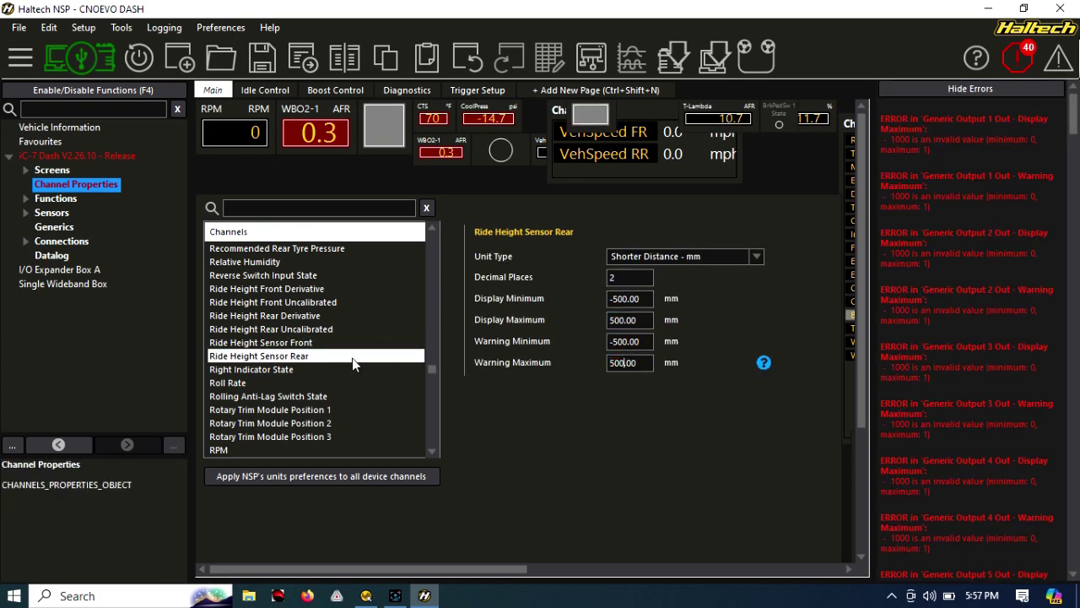
pyautogui.click(963, 125)
# Change the 1000 maximums to 1 on Generic Output 10 through 19 Out
pyautogui.click(313, 329)
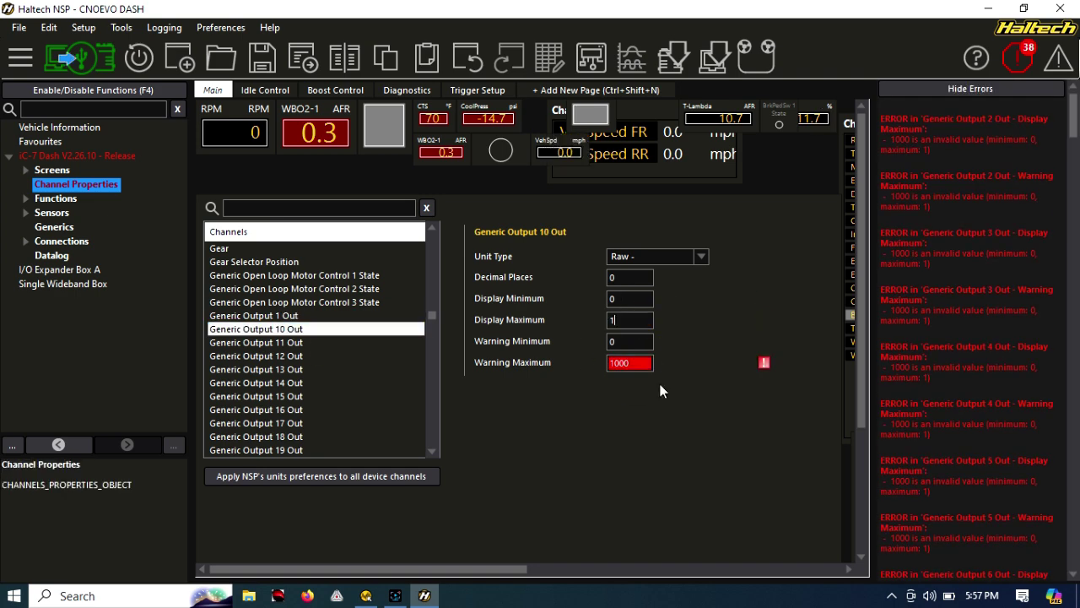
pyautogui.click(279, 342)
pyautogui.click(629, 363)
pyautogui.click(270, 356)
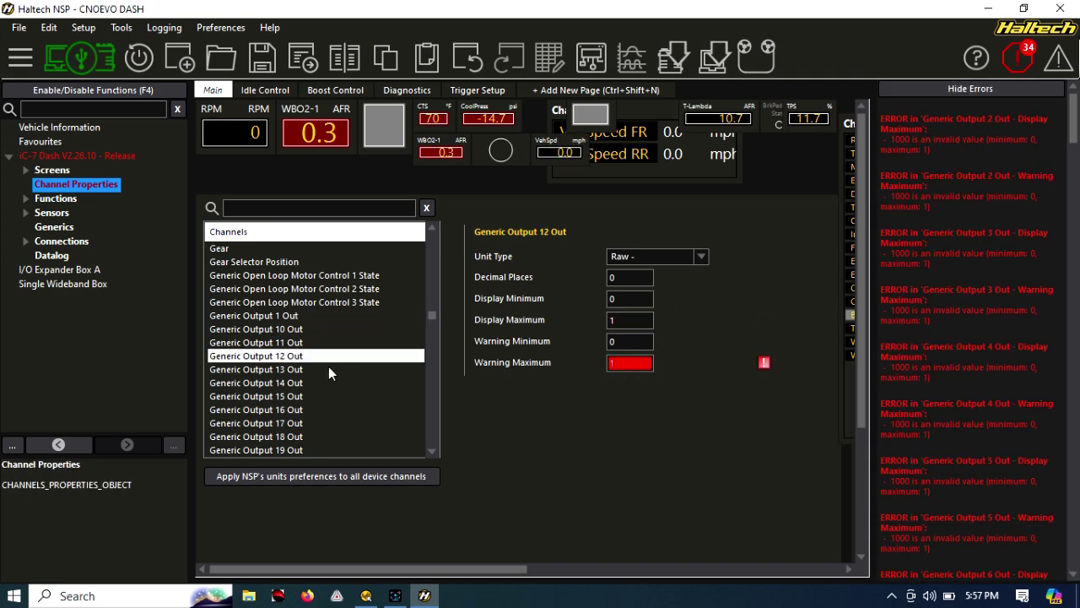
pyautogui.click(270, 368)
pyautogui.click(287, 383)
pyautogui.click(283, 396)
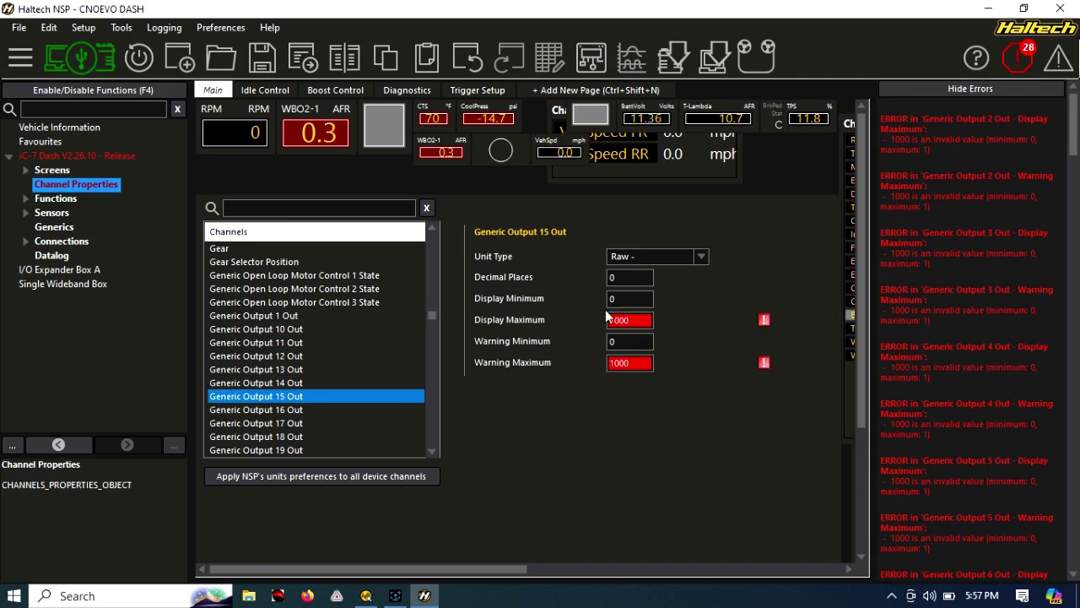
pyautogui.click(281, 409)
pyautogui.click(624, 364)
pyautogui.click(270, 423)
pyautogui.click(639, 317)
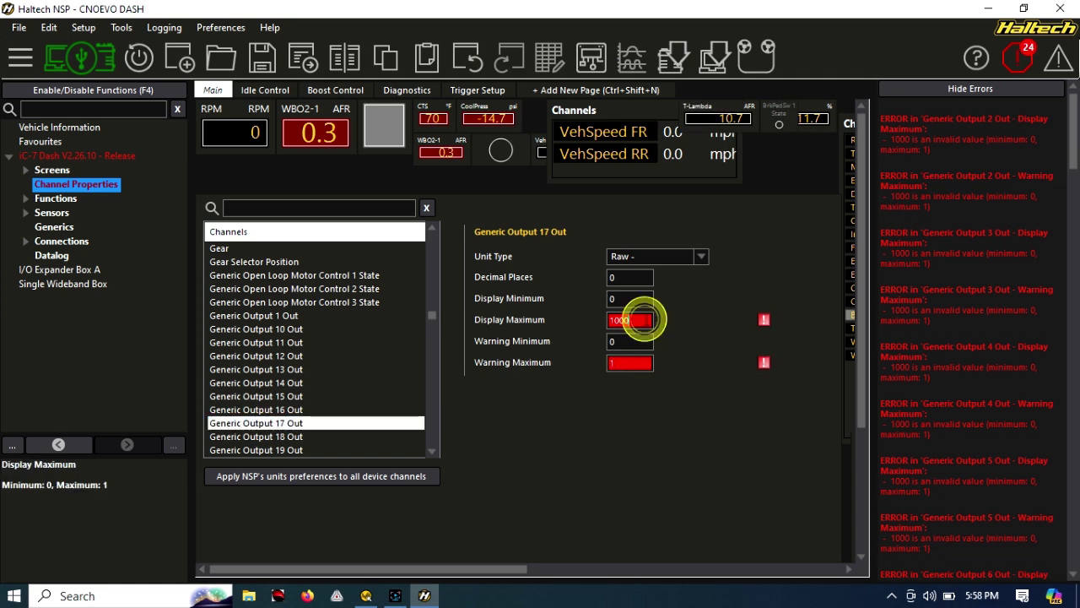
pyautogui.click(270, 436)
pyautogui.click(287, 450)
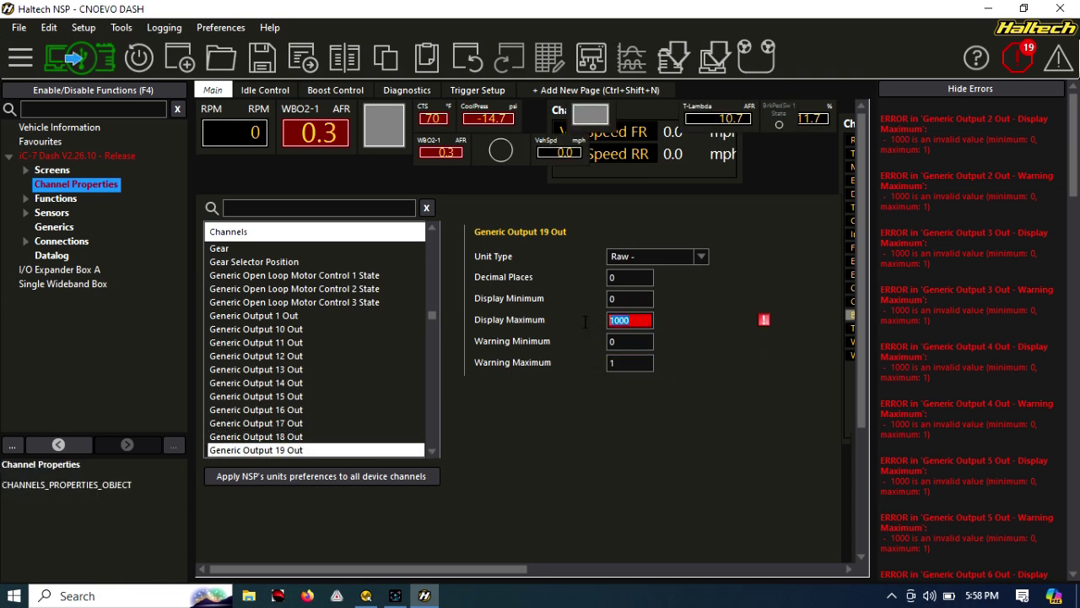
# Change the Generic Output 20 and 3–9 maximums to 1, leaving no errors
pyautogui.scroll(-5, 294, 329)
pyautogui.click(254, 276)
pyautogui.click(632, 363)
pyautogui.click(297, 301)
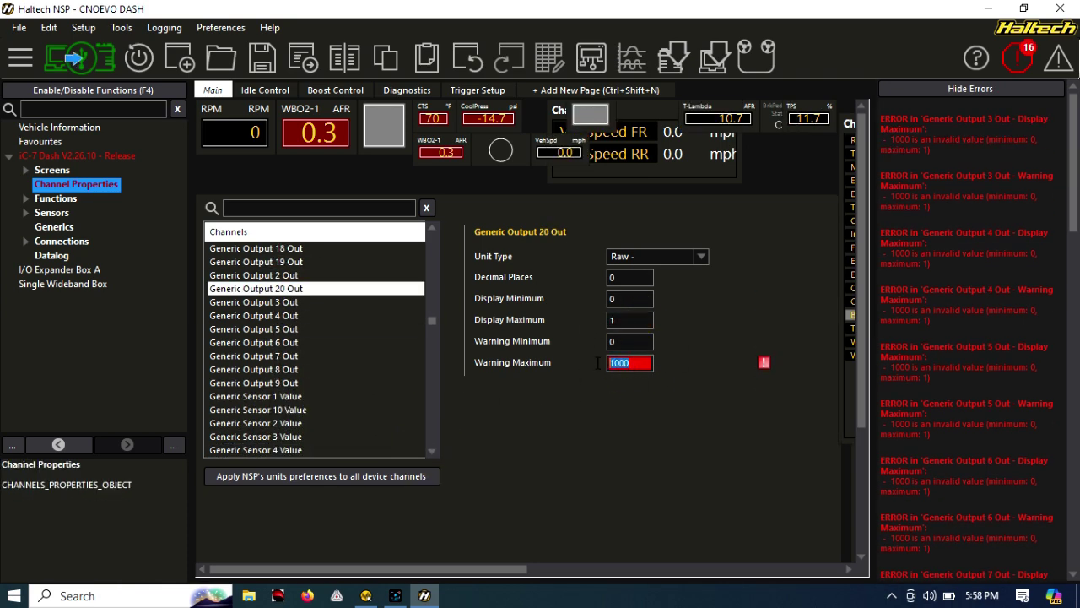
pyautogui.click(253, 315)
pyautogui.click(630, 319)
pyautogui.click(253, 328)
pyautogui.click(631, 363)
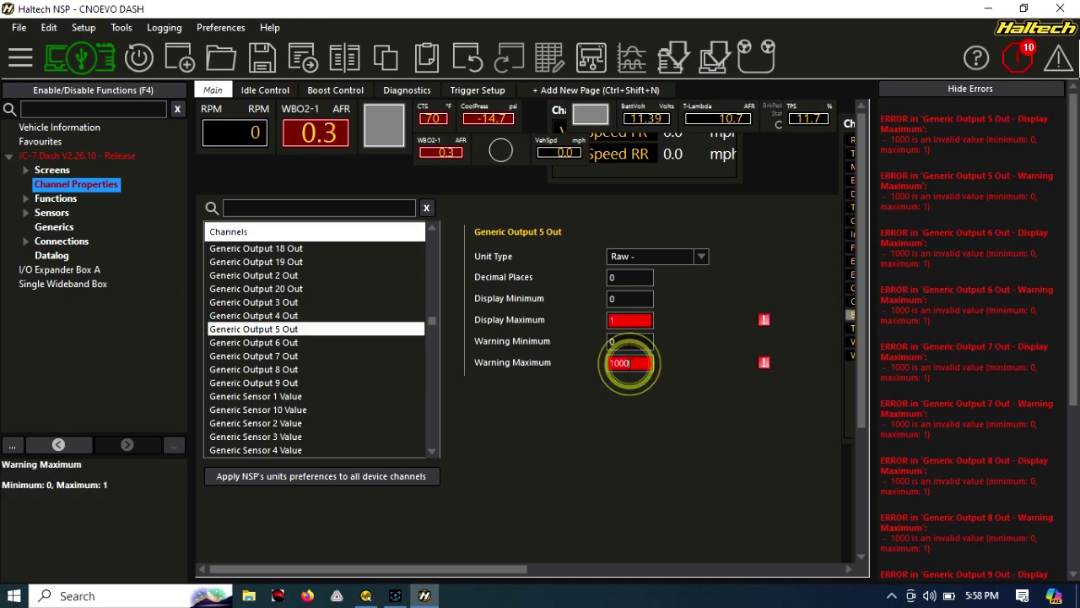
pyautogui.click(253, 341)
pyautogui.click(253, 355)
pyautogui.click(630, 319)
pyautogui.click(253, 369)
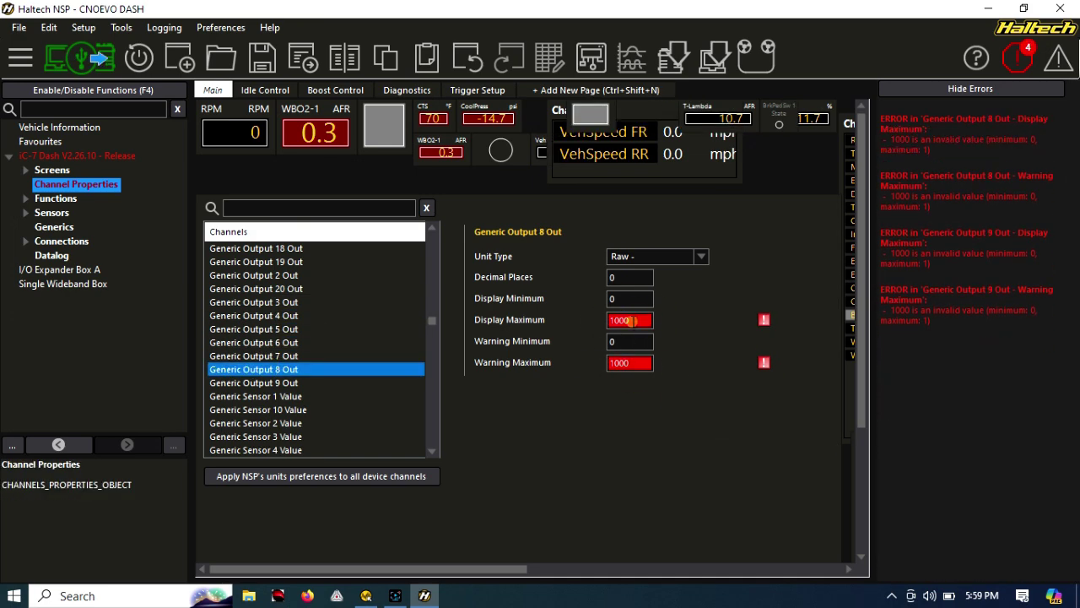
pyautogui.click(253, 382)
pyautogui.click(631, 363)
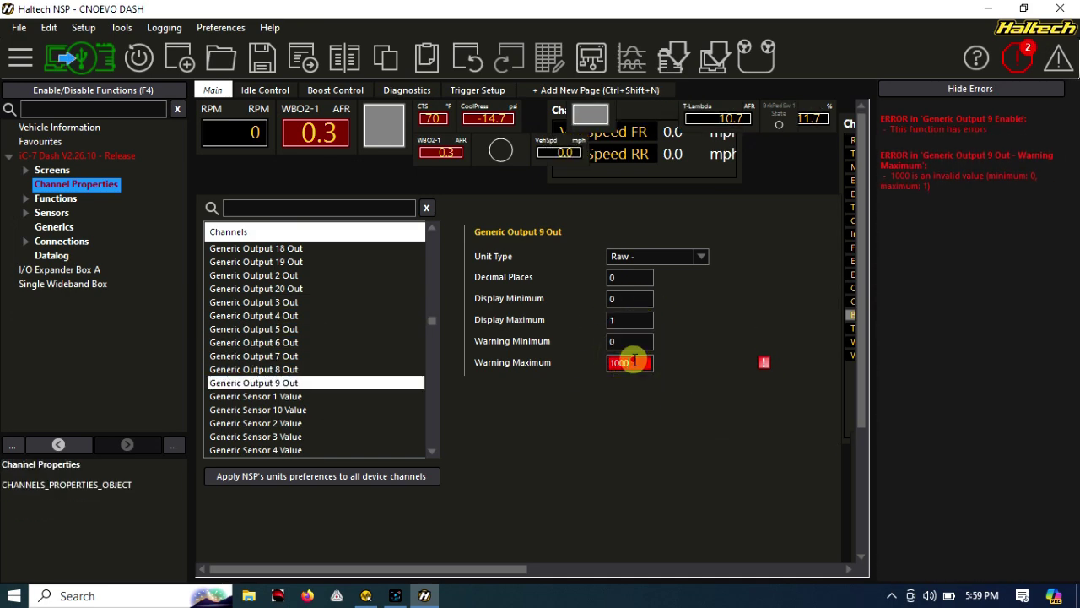
pyautogui.write('1')
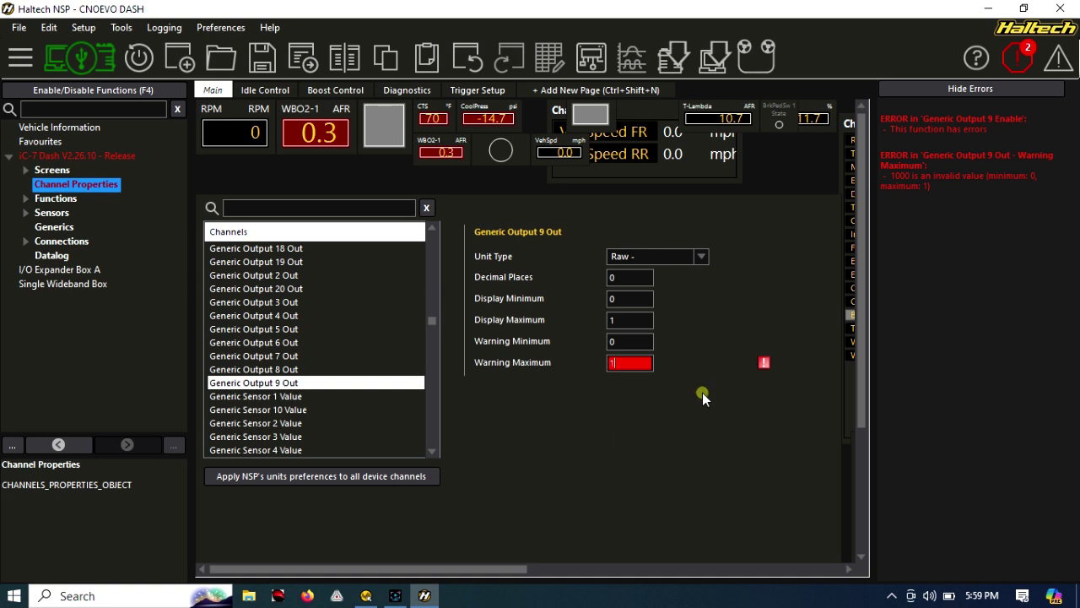
pyautogui.click(702, 393)
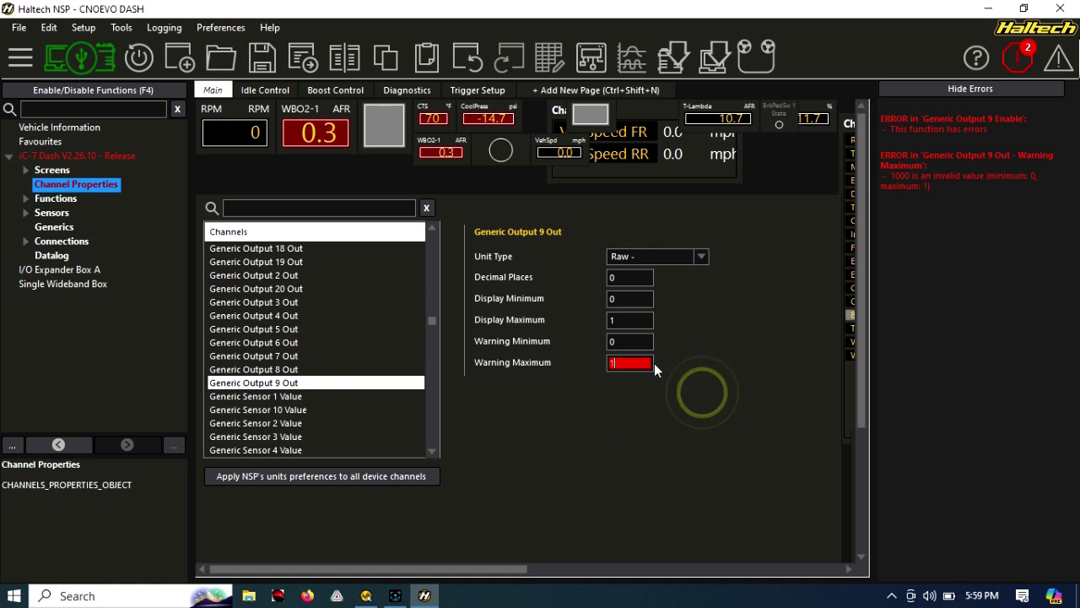
pyautogui.click(912, 91)
# Save the corrected dash map as 2024-08-12_0559pm.ic7-2-26-10
pyautogui.click(18, 27)
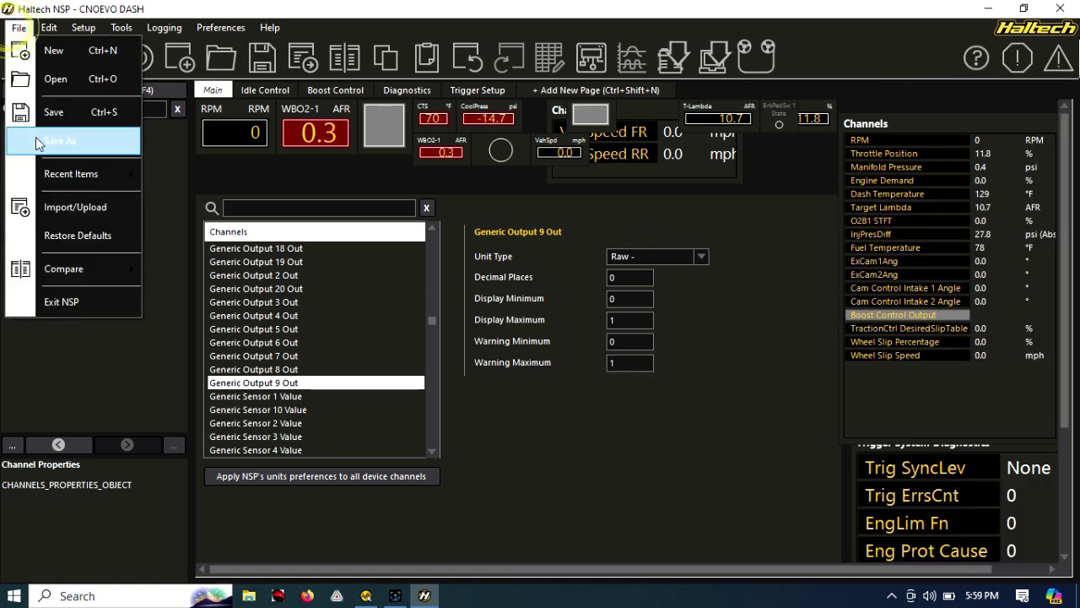
pyautogui.click(36, 144)
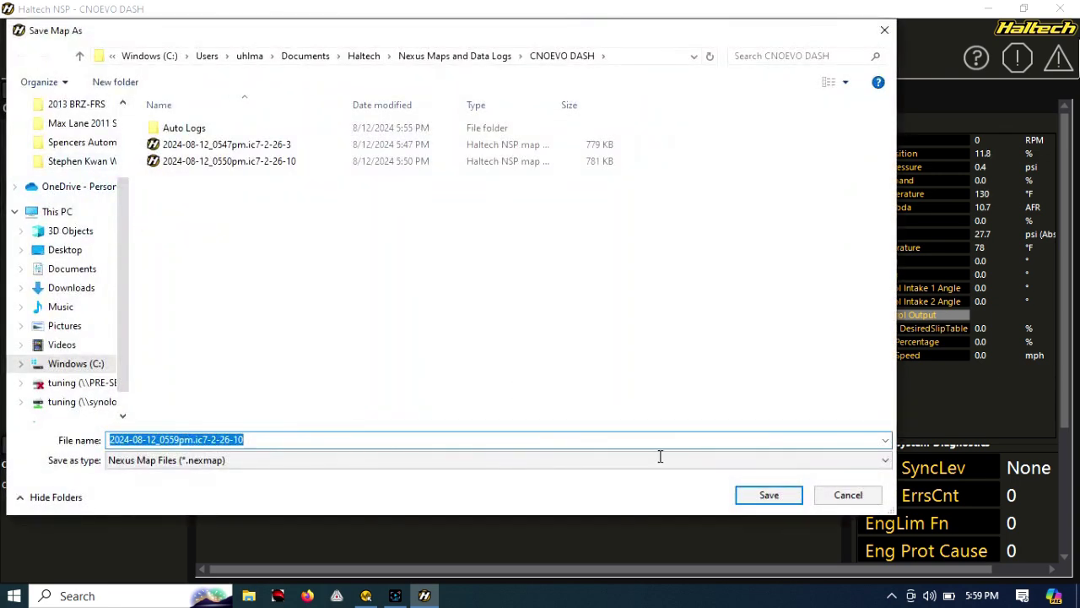
pyautogui.click(762, 495)
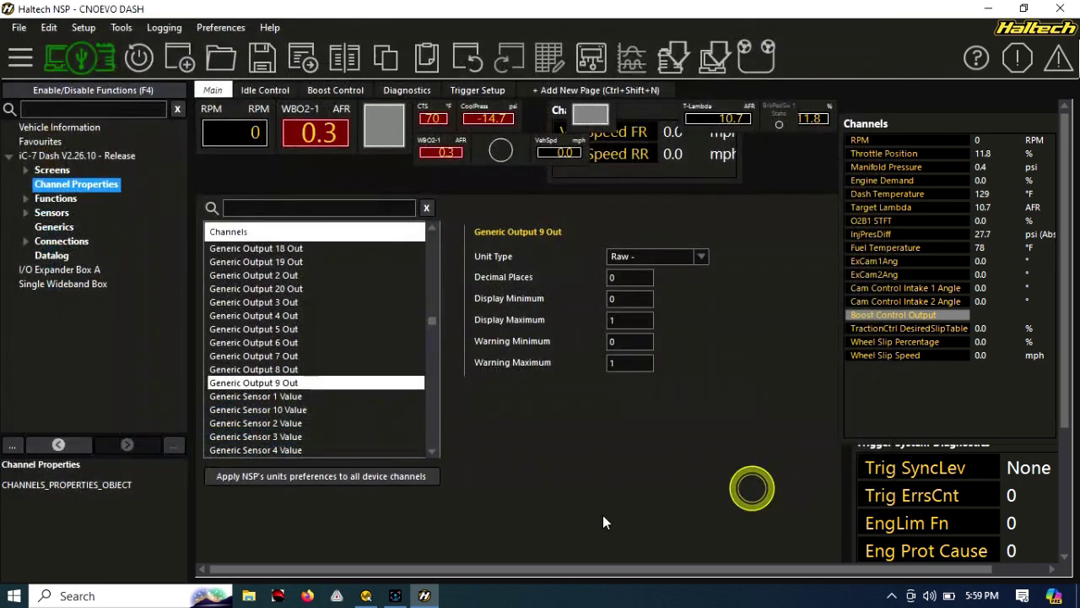
# Preview the Hero Screen layout and expand its Functions settings
pyautogui.click(48, 173)
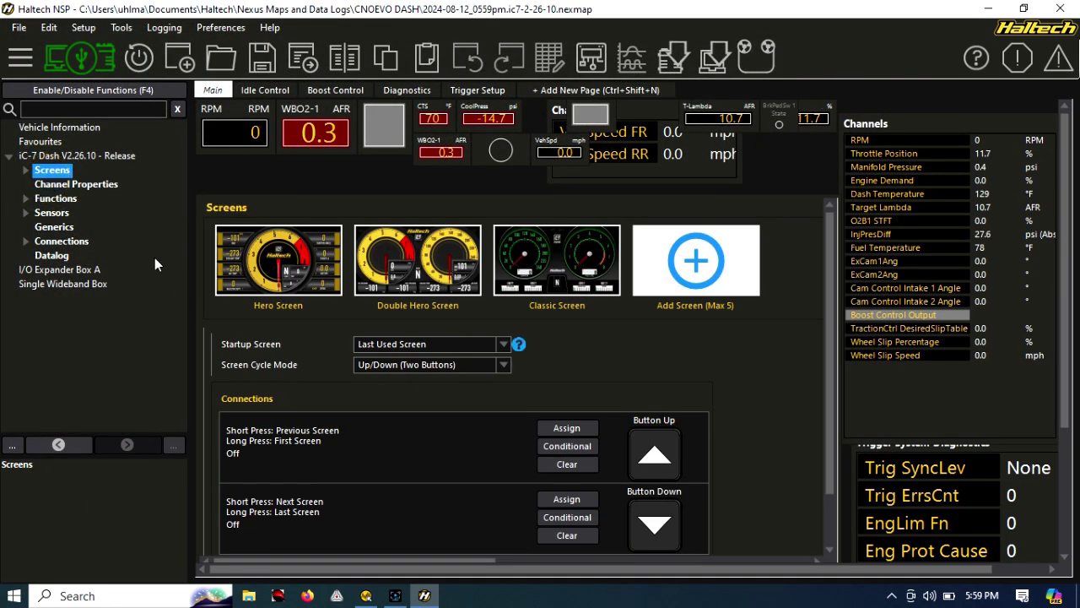
pyautogui.click(274, 268)
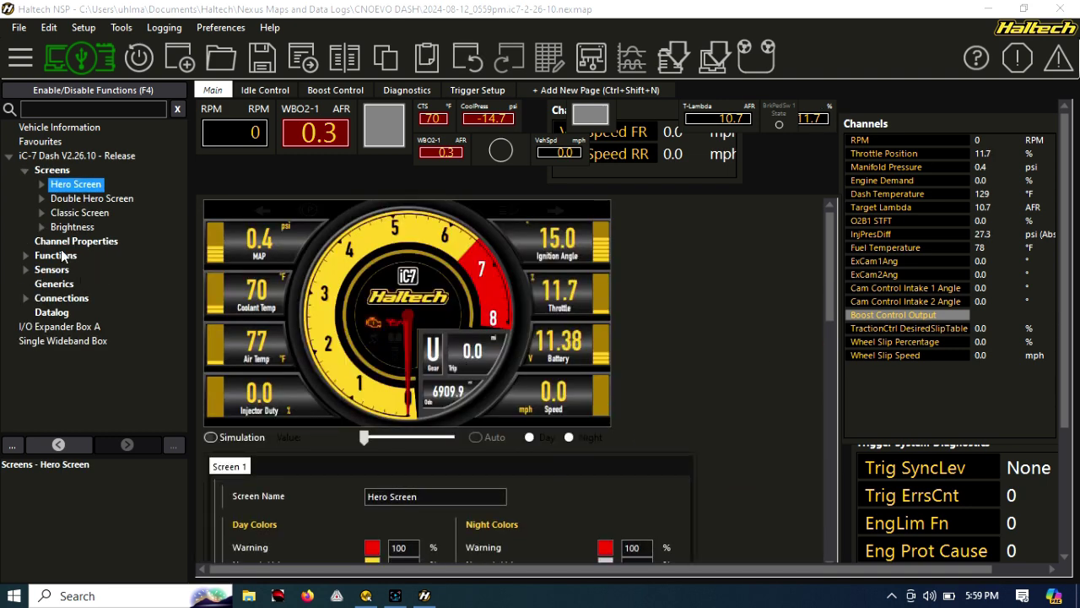
pyautogui.click(41, 184)
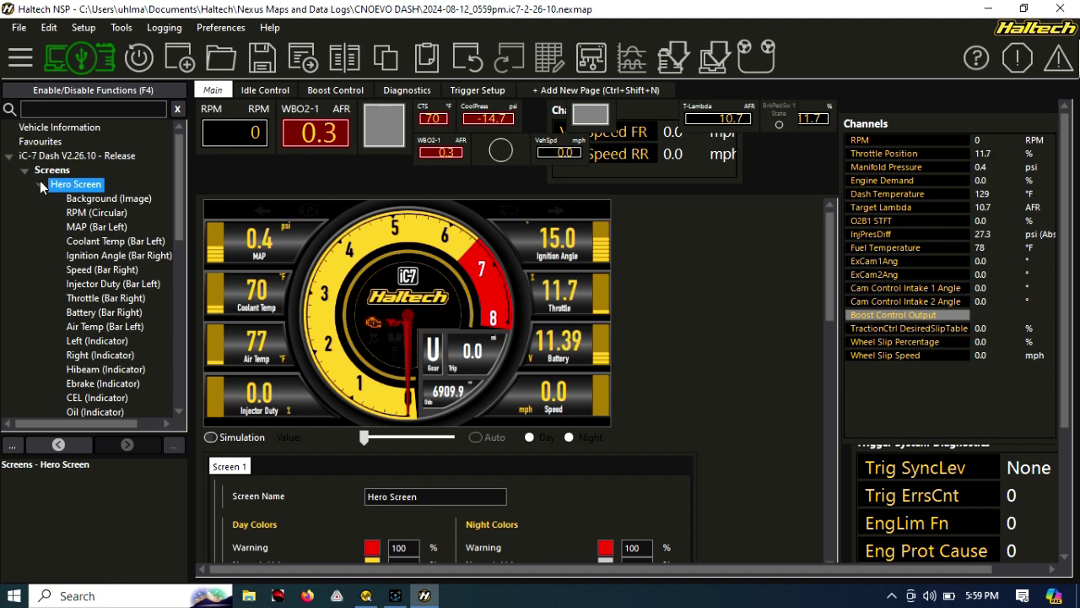
pyautogui.click(41, 184)
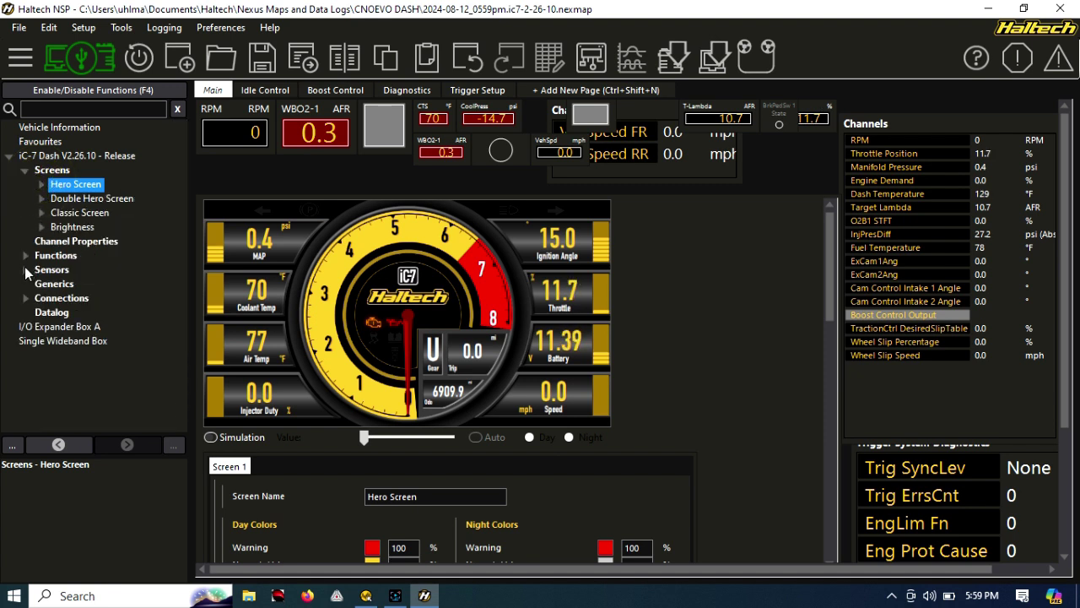
pyautogui.click(25, 254)
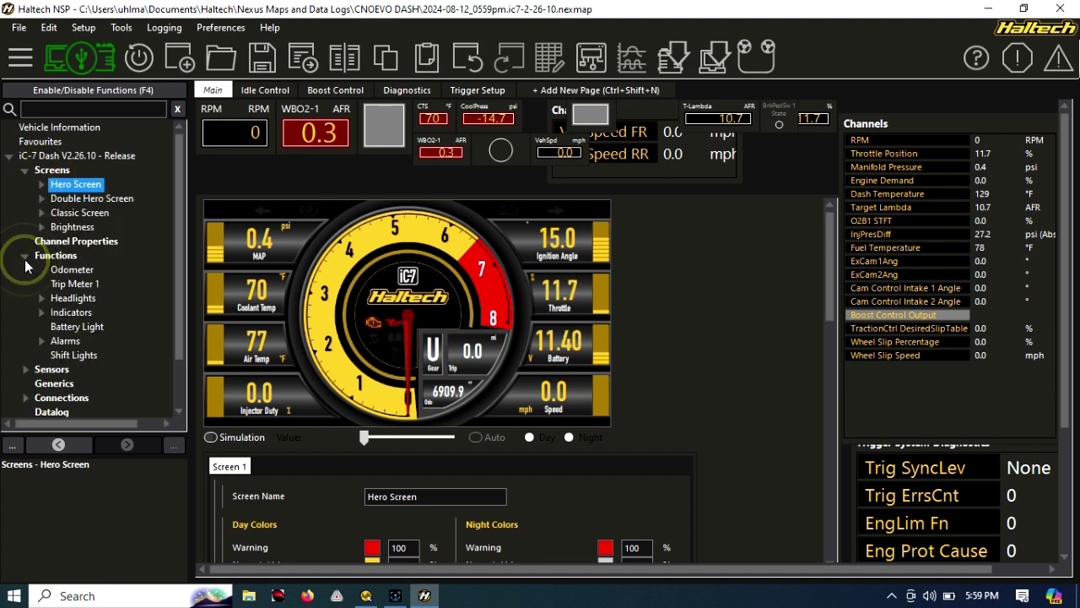
# Check the Odometer value, leave it unchanged, and save the map
pyautogui.click(71, 269)
pyautogui.click(350, 255)
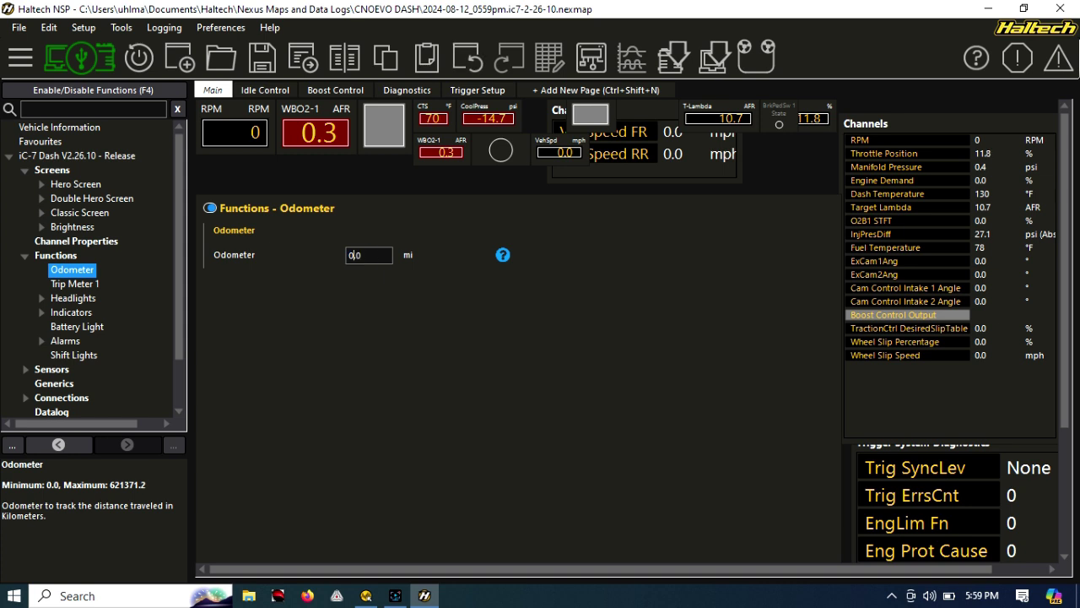
pyautogui.press('Return')
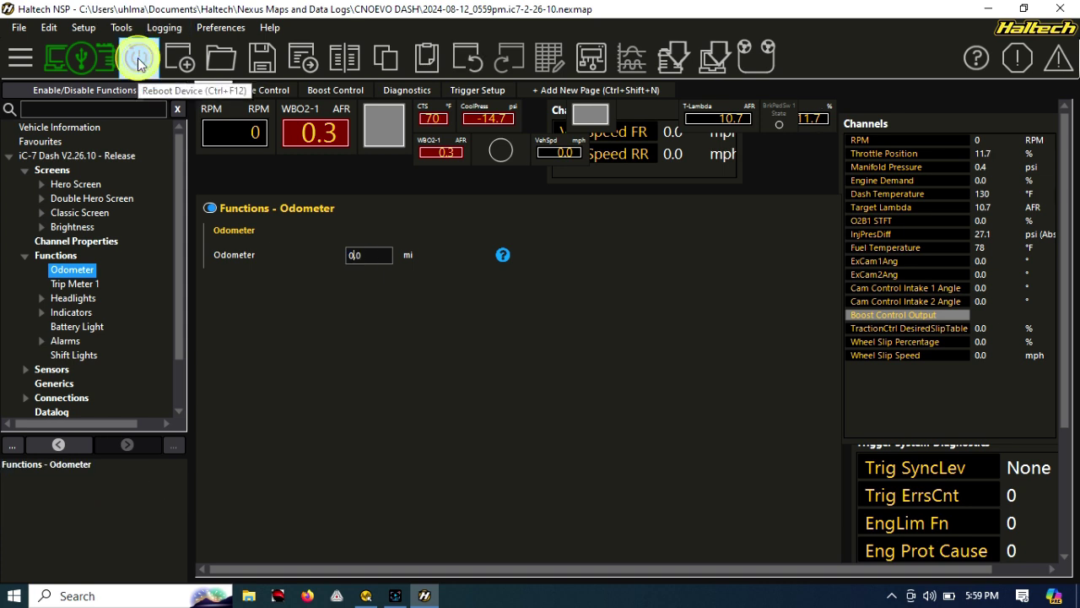
pyautogui.click(23, 32)
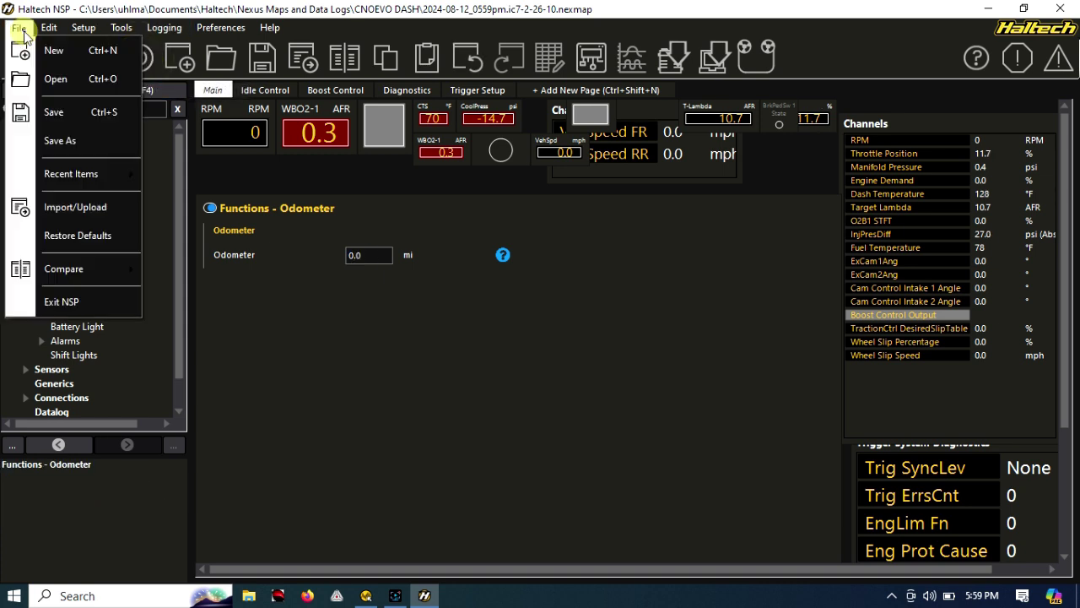
pyautogui.click(27, 114)
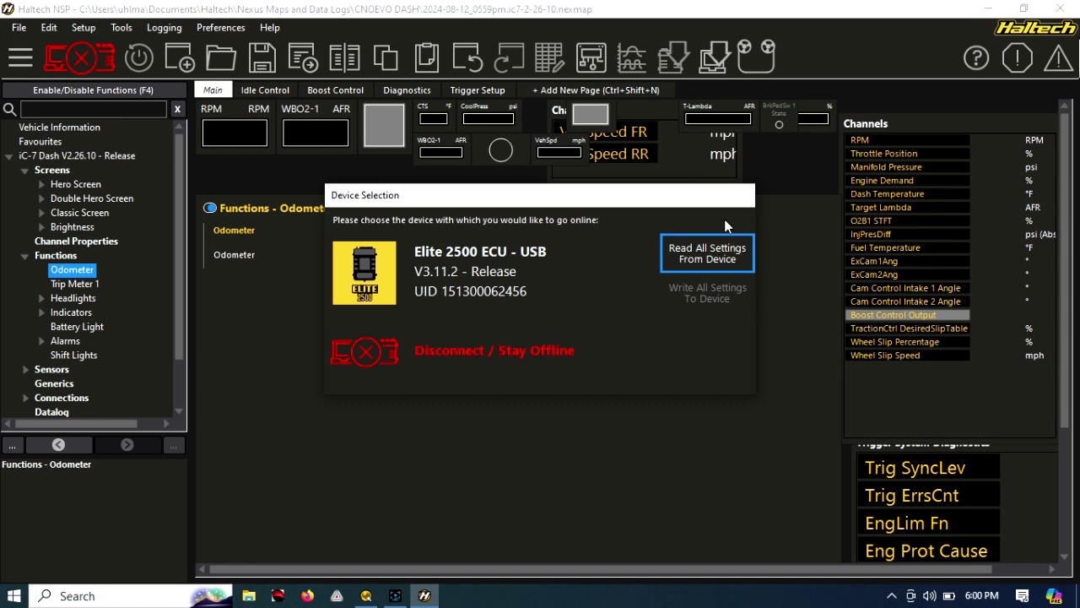
# Read all settings from the Elite 2500 ECU V3.11.2 to go online with it
pyautogui.click(713, 247)
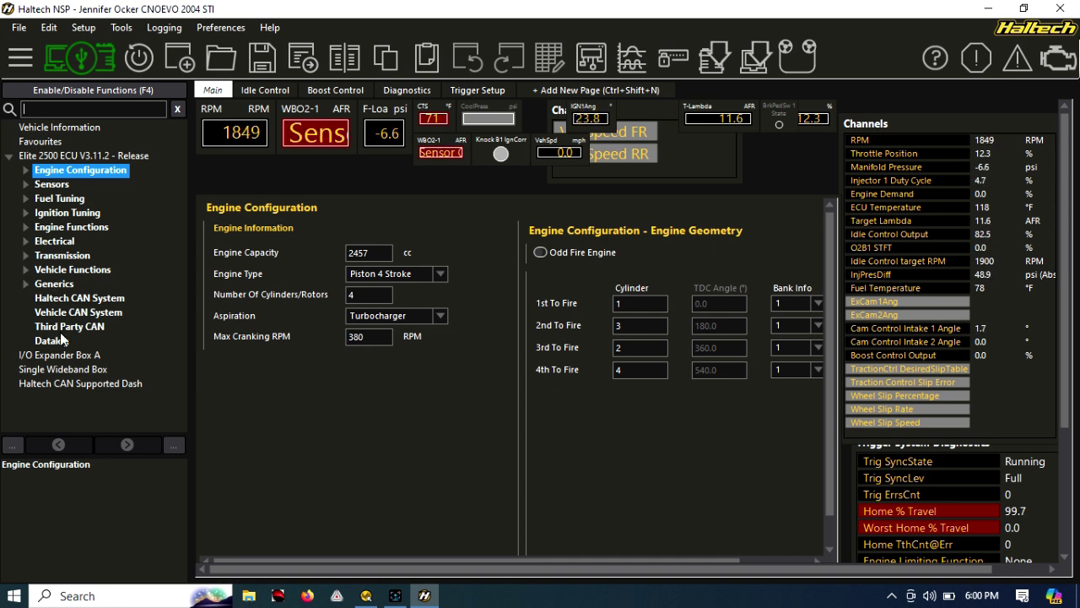
# Show the Haltech CAN System settings: Aux CAN Bus Port with dash type iC-7
pyautogui.click(56, 384)
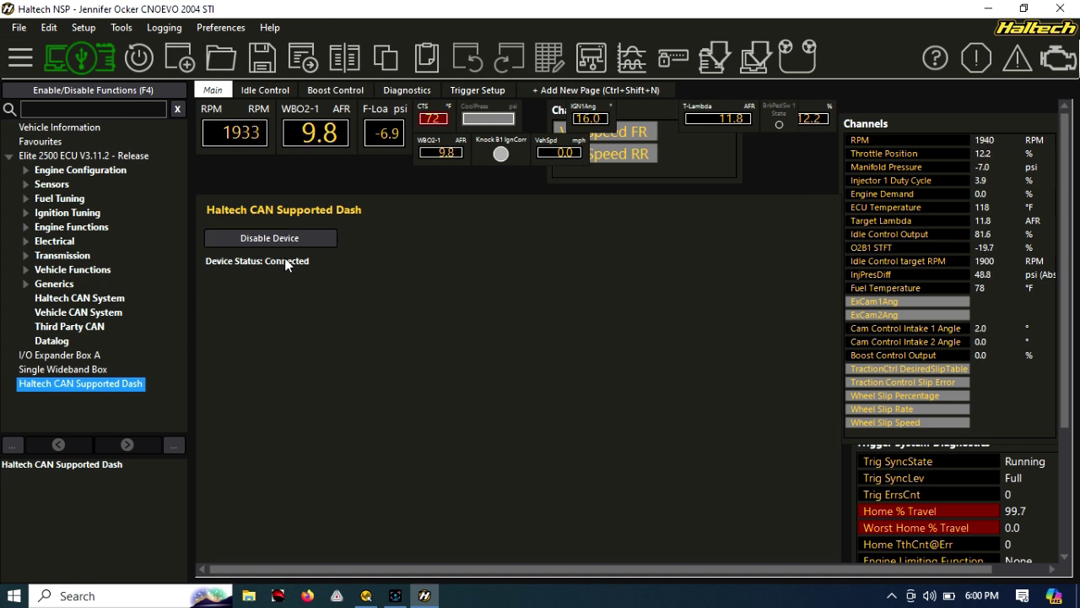
pyautogui.click(60, 300)
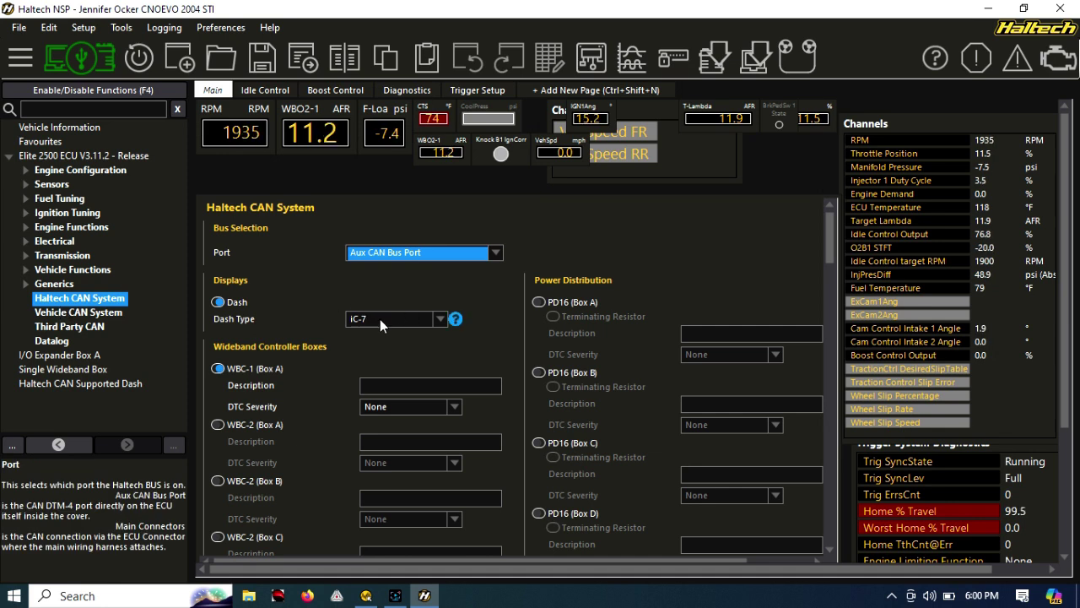